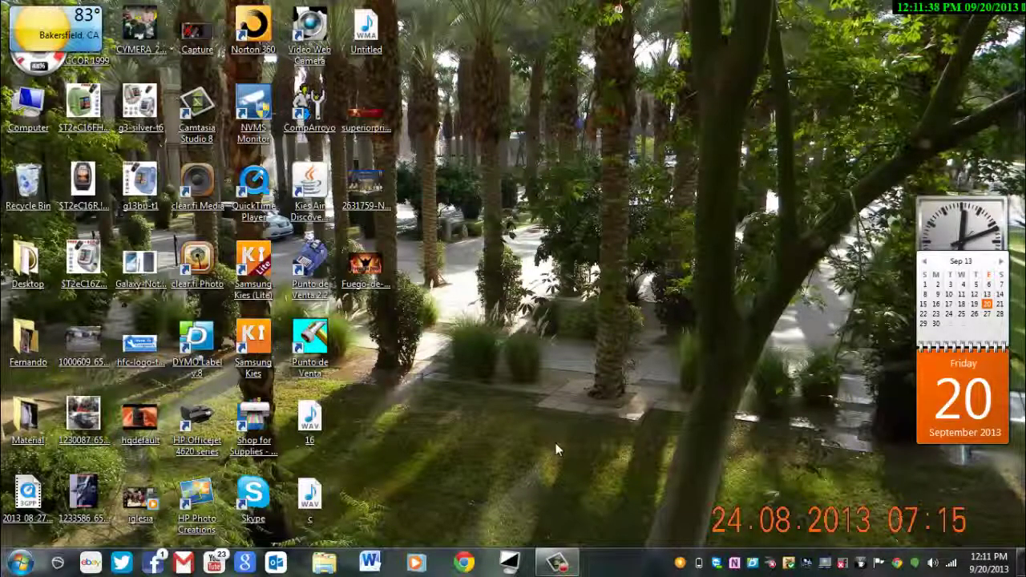
Step: Open the Chrome browser from the desktop
left_click(469, 564)
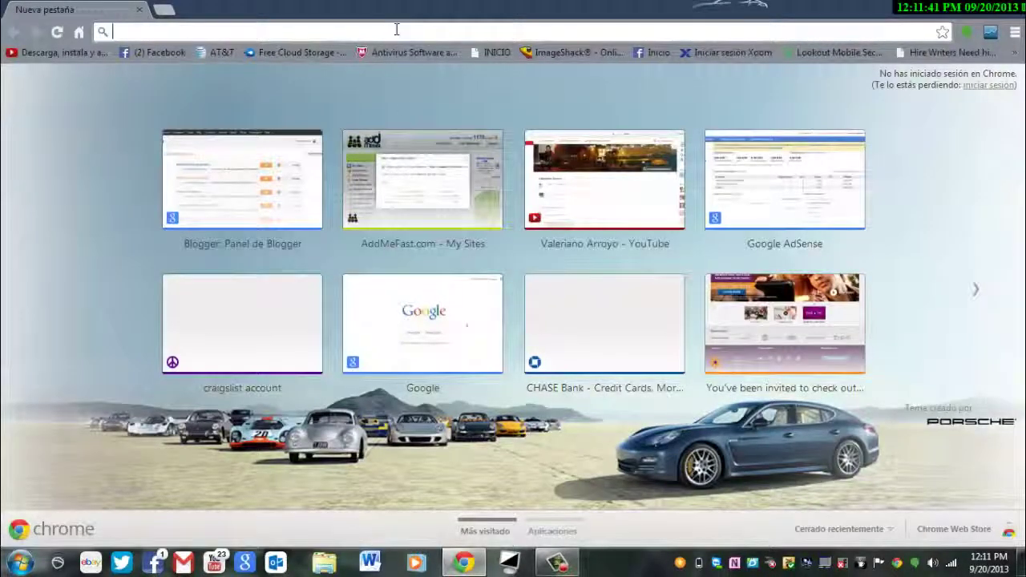
type("www")
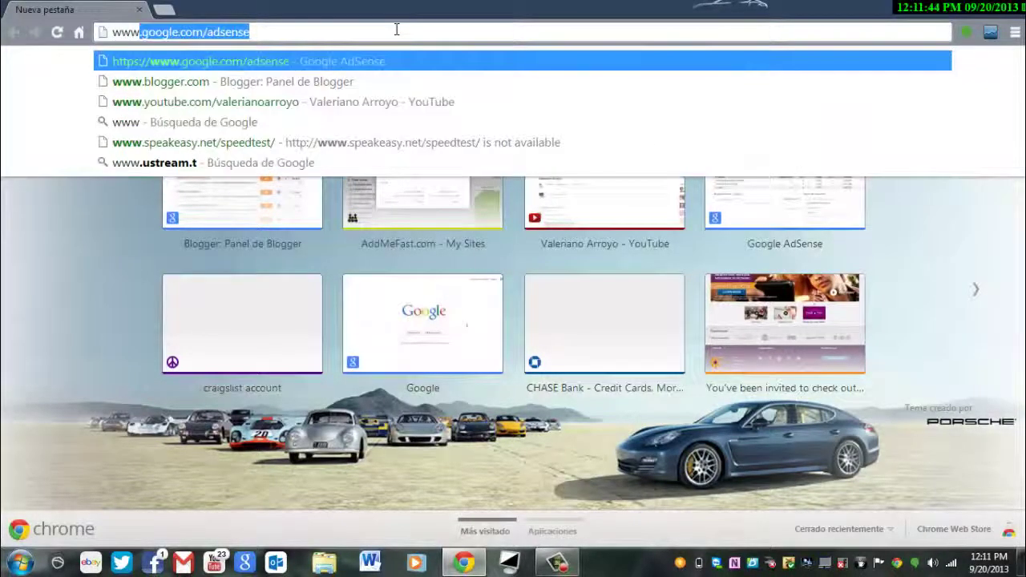
type(".")
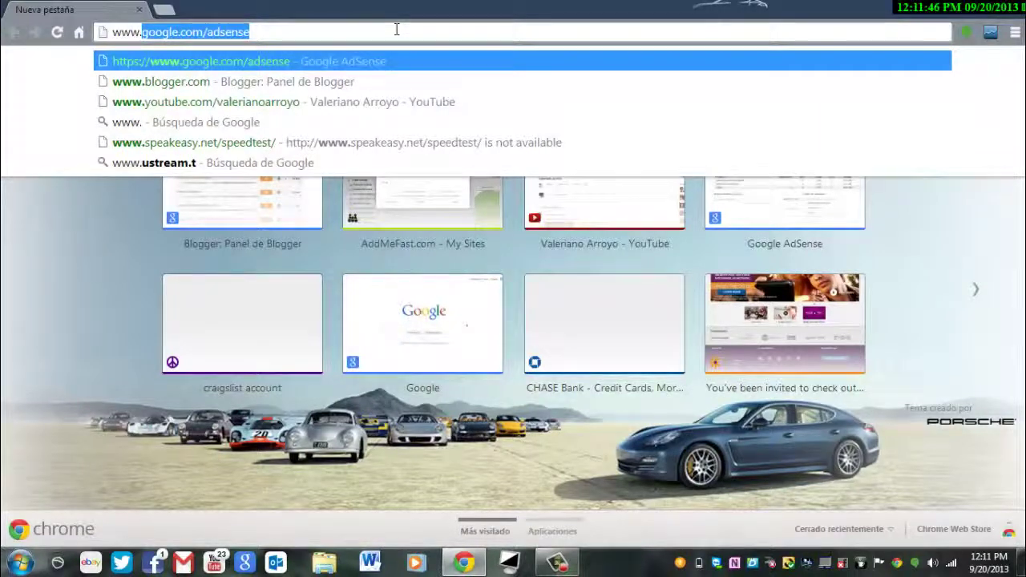
type("co")
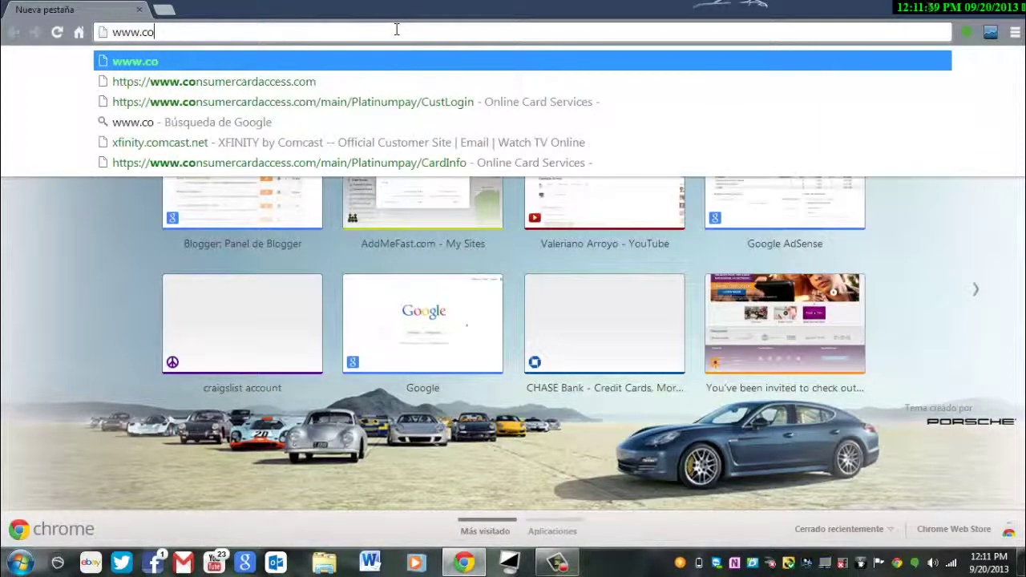
type("m")
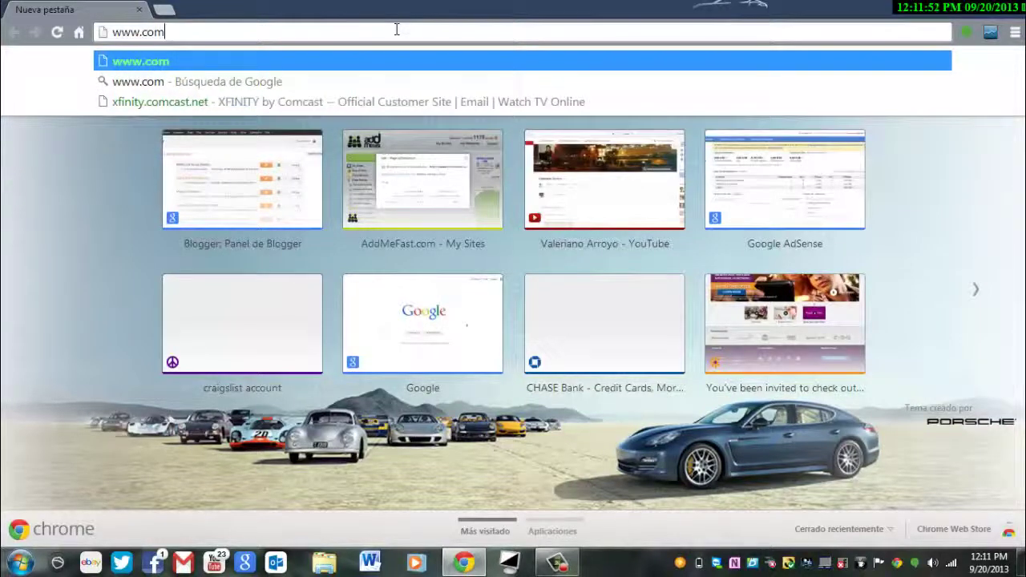
key("BackSpace")
key("BackSpace")
key("BackSpace")
key("BackSpace")
key("BackSpace")
key("BackSpace")
key("BackSpace")
Step: Go to the website computadorasarroyo.yolasite.com
type("c")
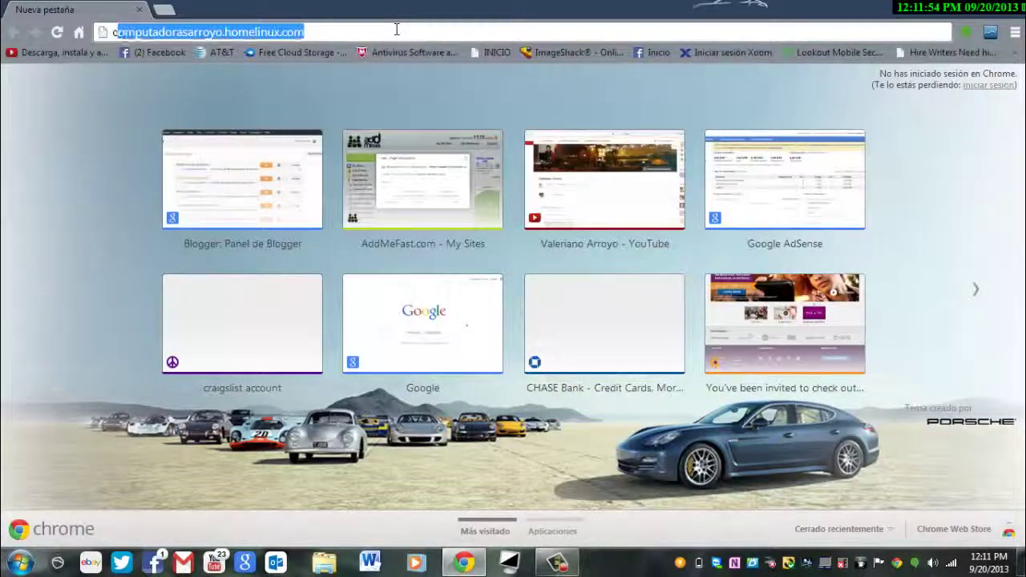
type("o")
key("Down")
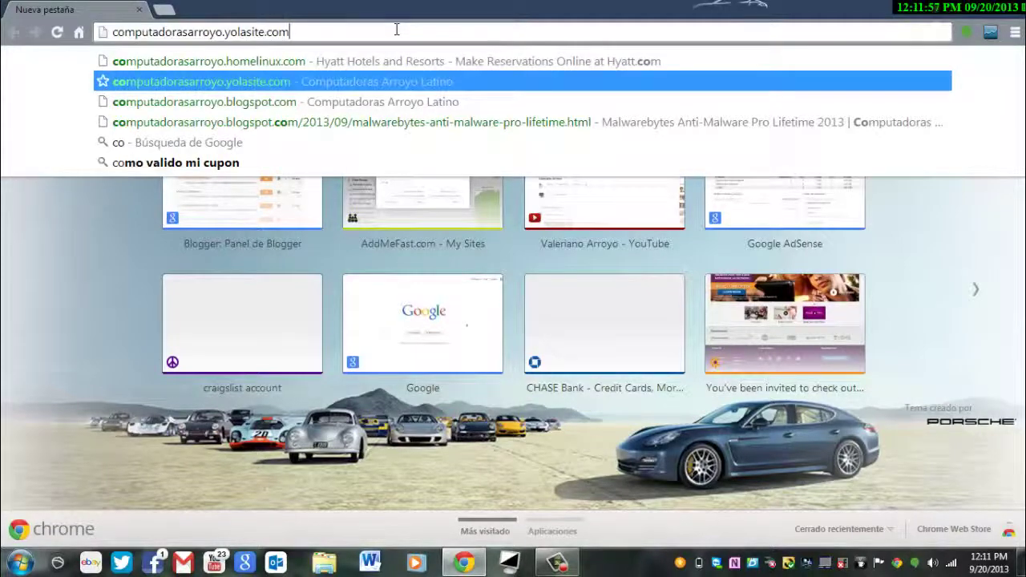
key("Return")
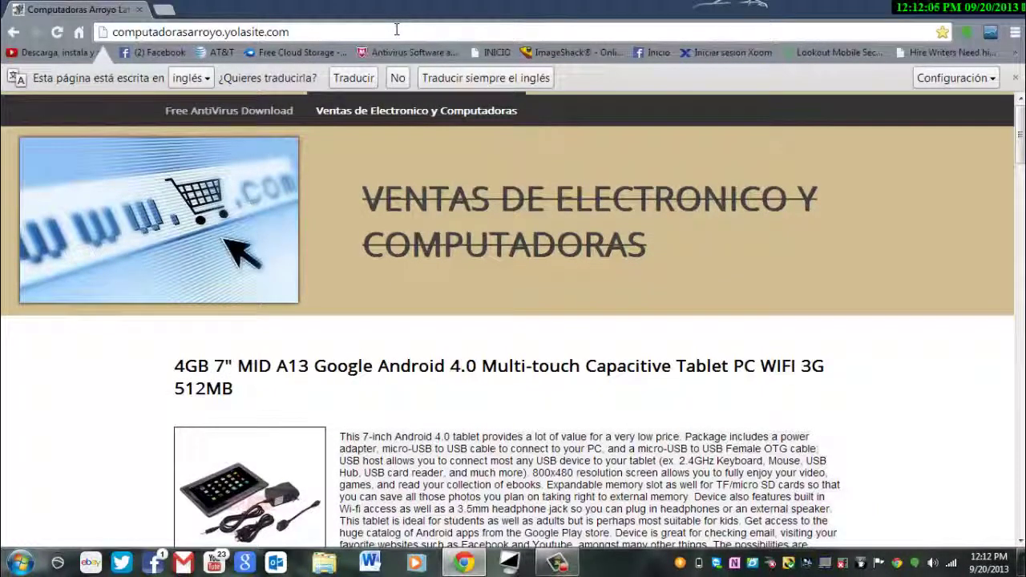
Step: Look through the tablets and watch phones for sale on the page, down to the Contáctanos form
scroll(396, 30, "down", 4)
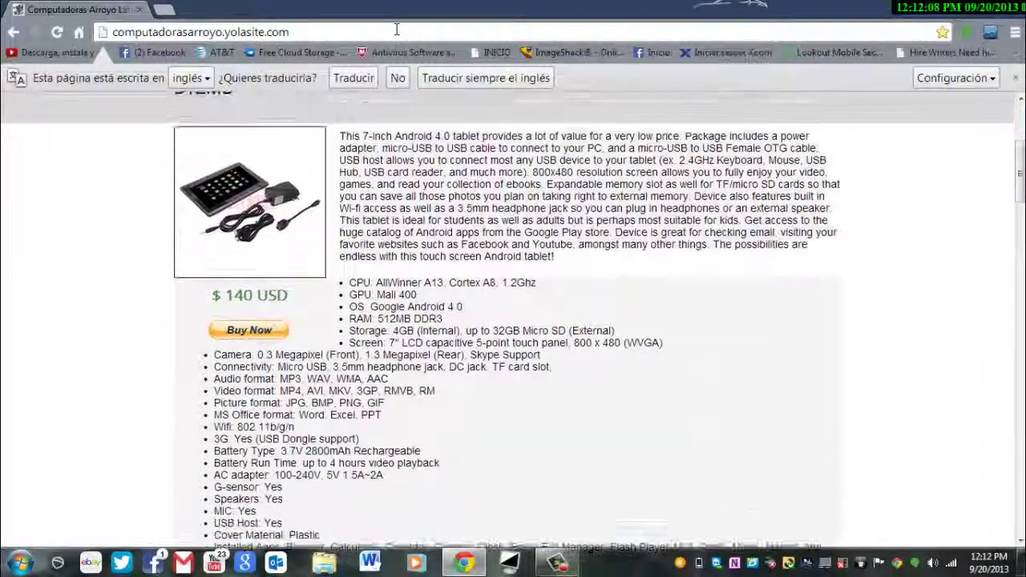
scroll(396, 29, "down", 5)
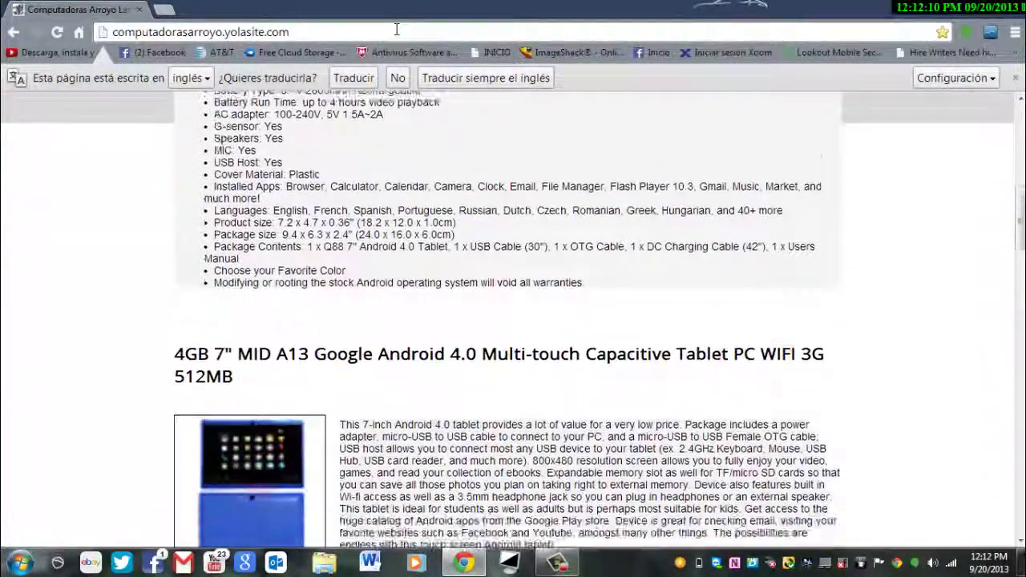
scroll(396, 30, "down", 5)
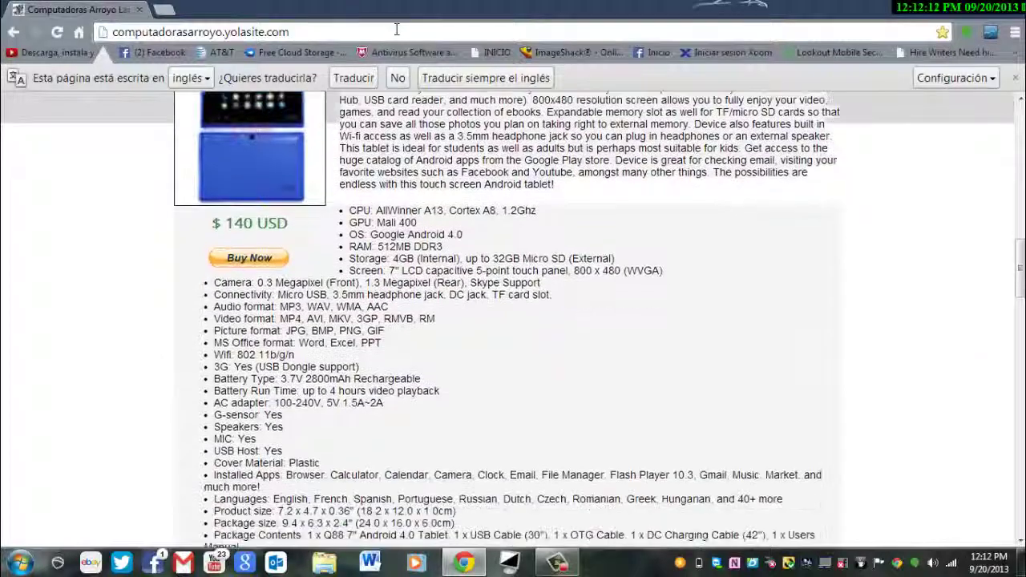
scroll(396, 30, "down", 4)
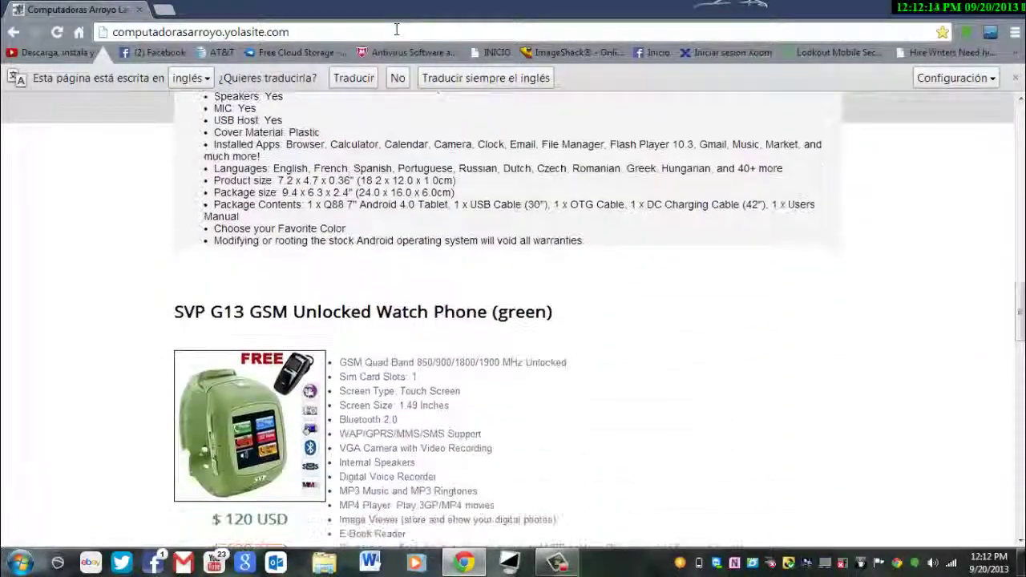
scroll(396, 29, "down", 3)
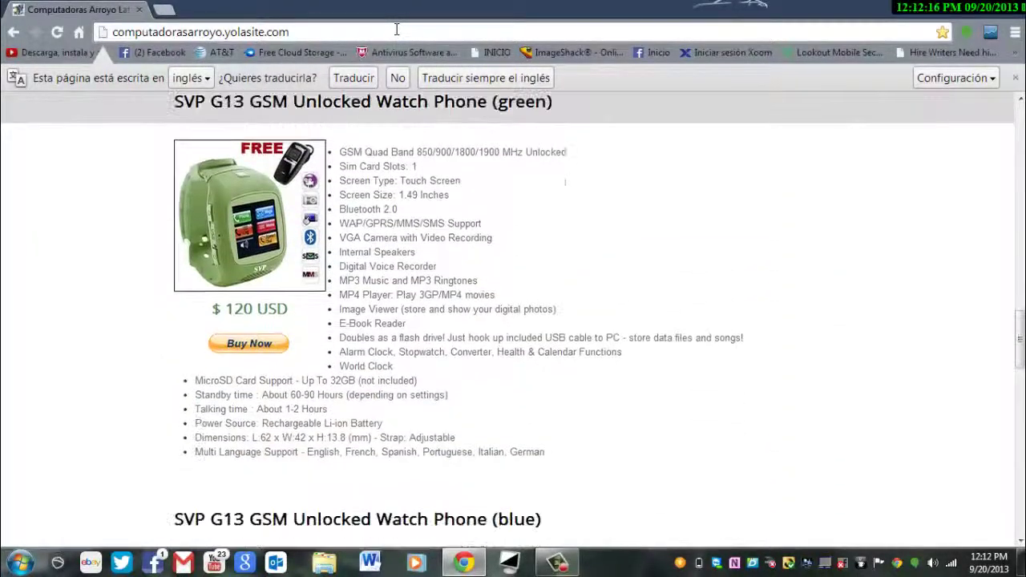
scroll(396, 30, "down", 3)
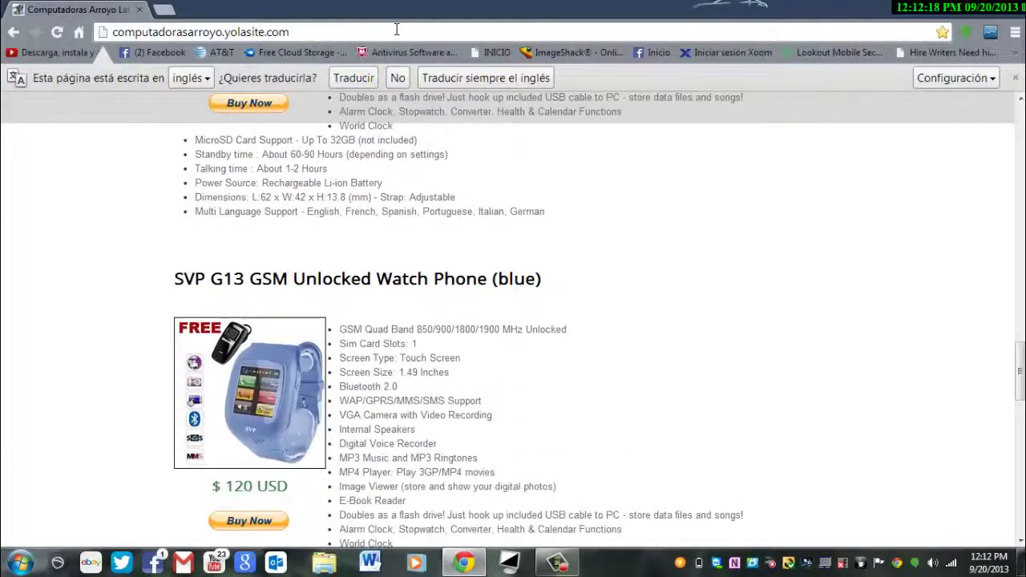
scroll(396, 29, "down", 4)
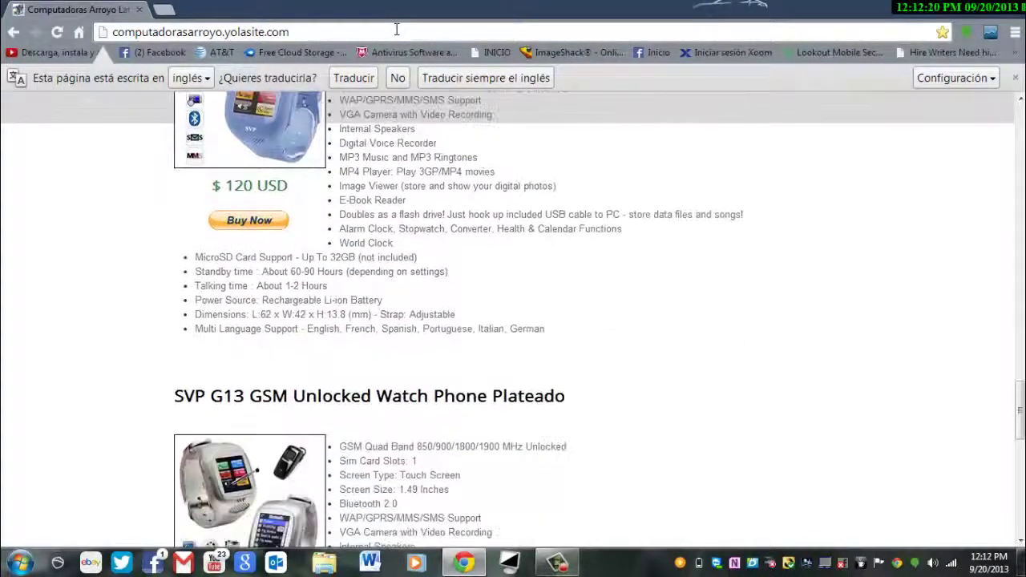
scroll(396, 30, "down", 4)
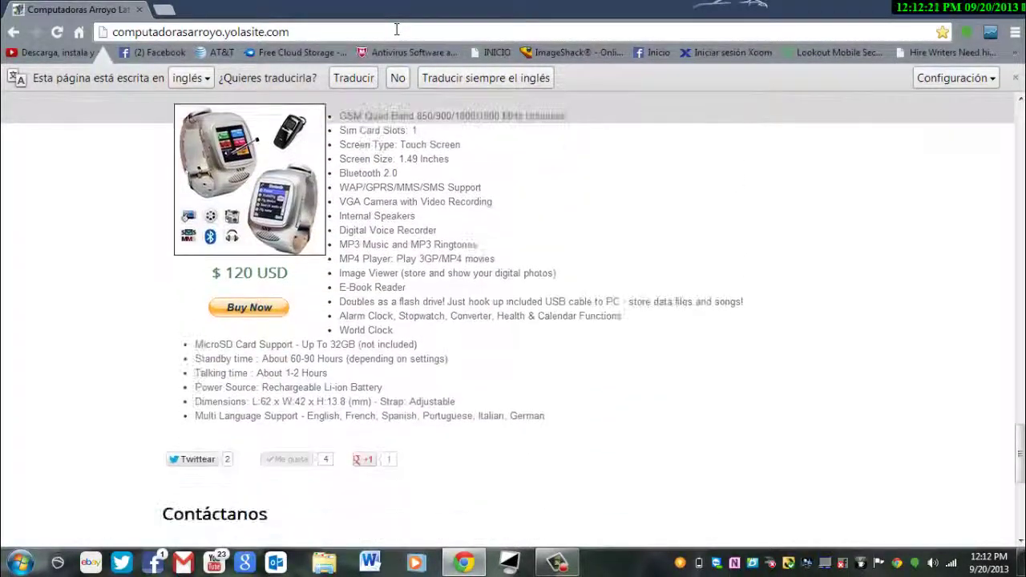
scroll(396, 30, "down", 3)
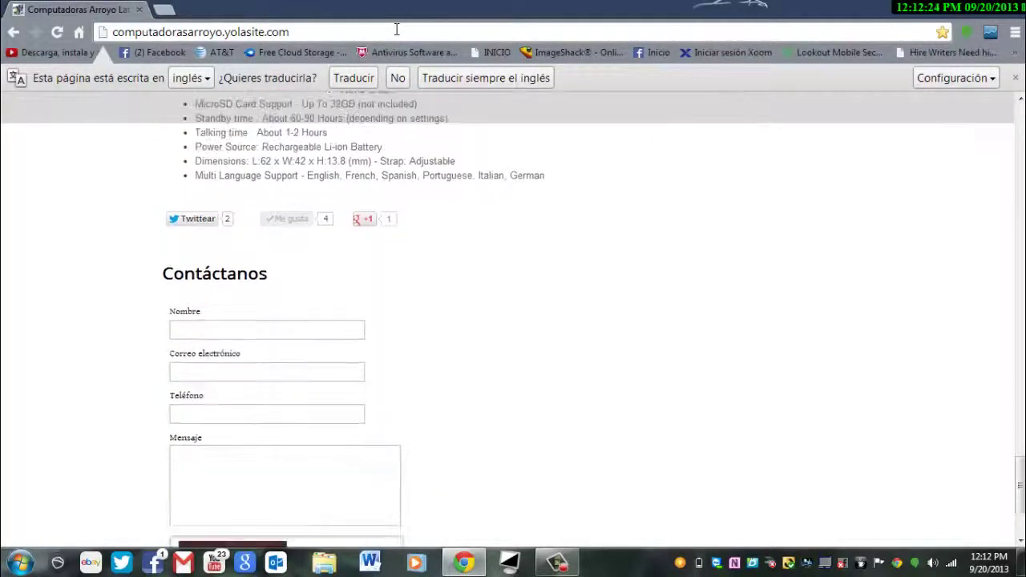
scroll(396, 30, "down", 2)
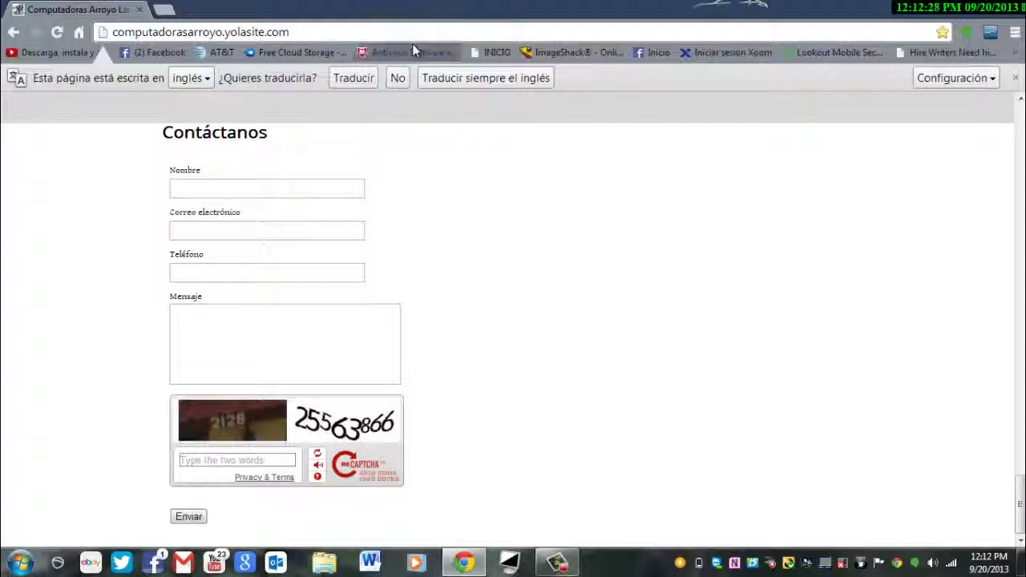
Step: Open the store site's Free AntiVirus Download page
left_click(412, 48)
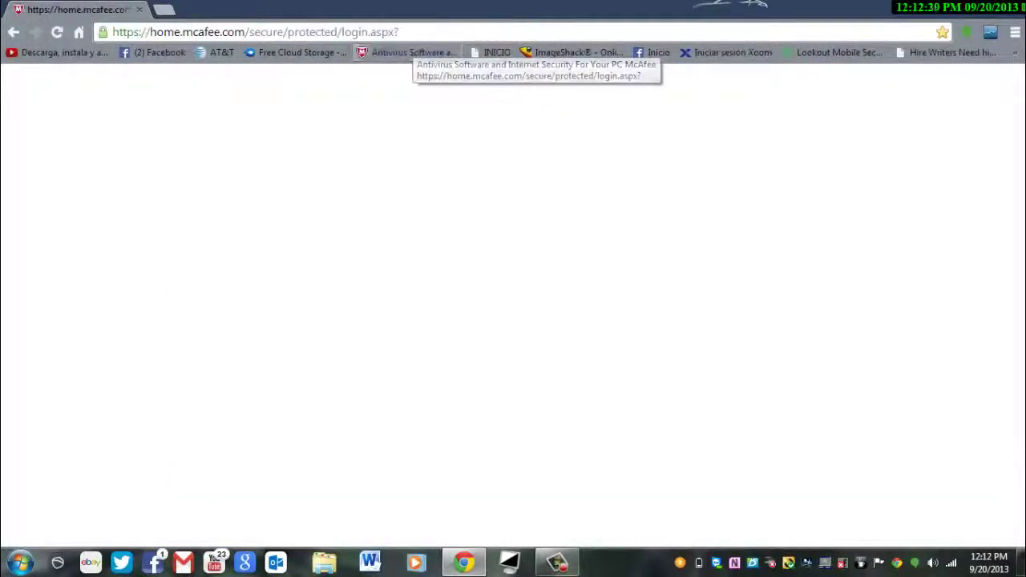
left_click(13, 34)
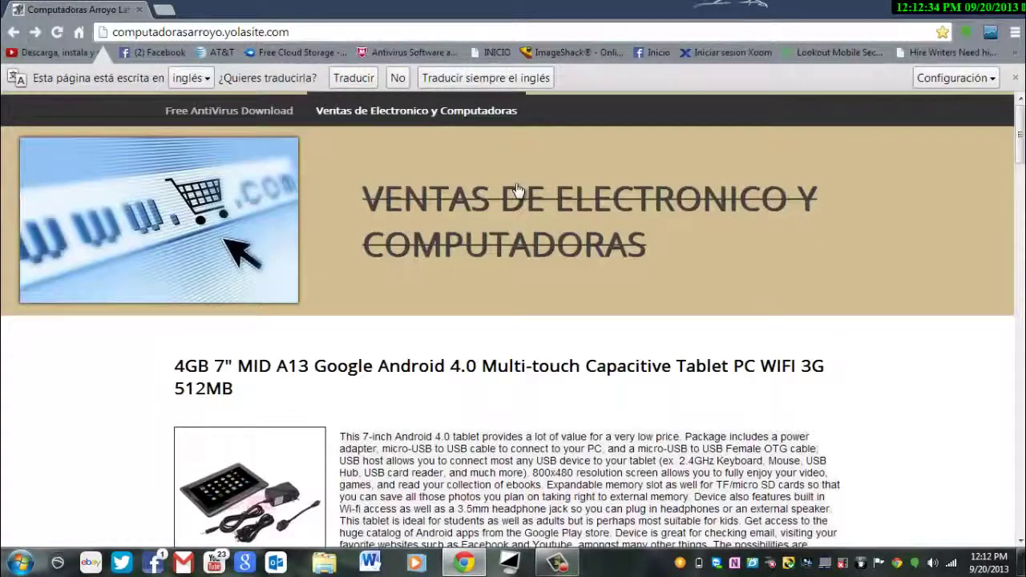
left_click(249, 119)
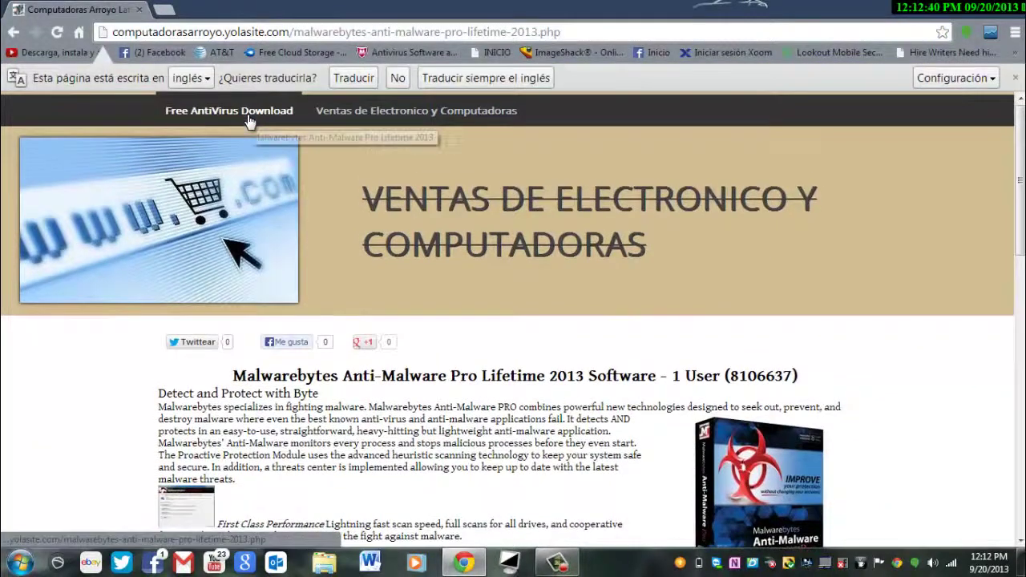
Step: Review the Malwarebytes Anti-Malware Pro features, the trial offer and the product's price on the page
scroll(249, 120, "down", 3)
scroll(247, 118, "down", 3)
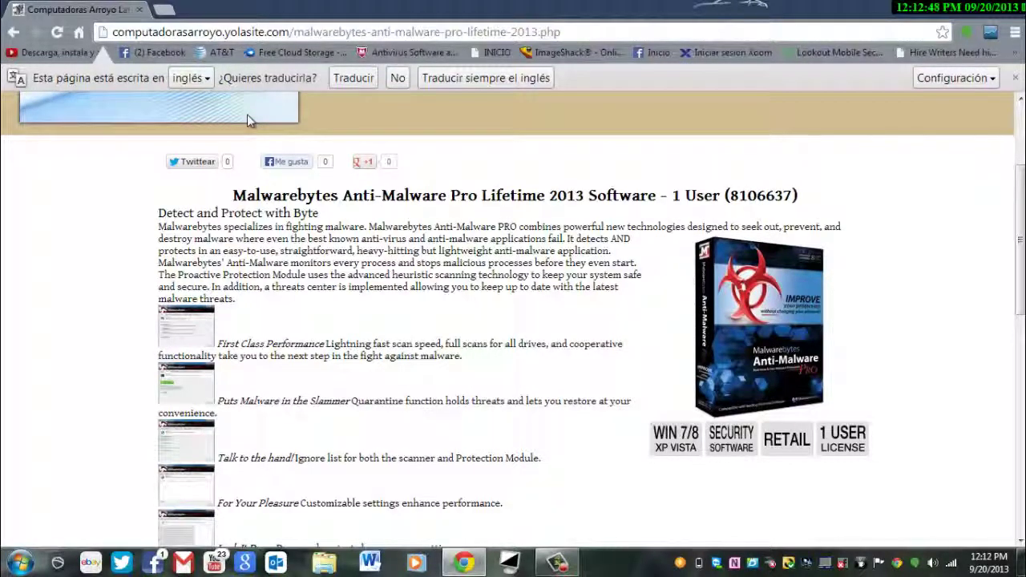
scroll(247, 119, "down", 3)
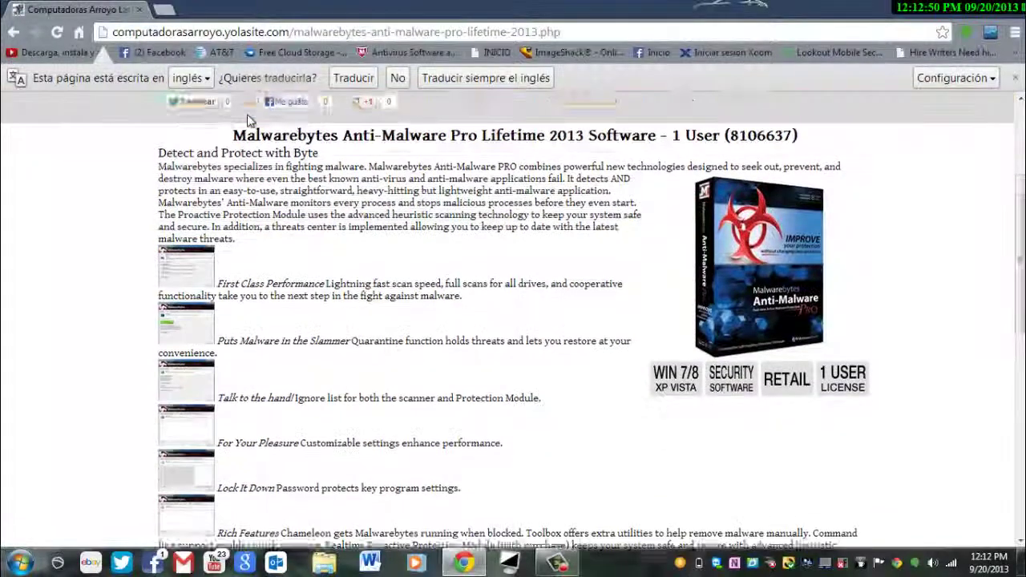
scroll(247, 117, "down", 1)
scroll(248, 117, "down", 1)
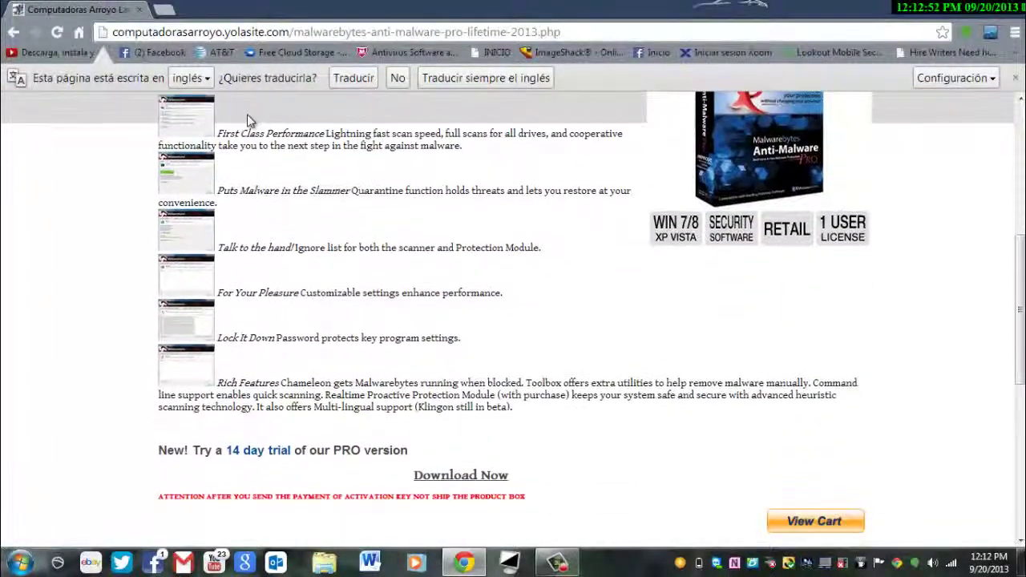
scroll(249, 118, "down", 1)
scroll(249, 119, "down", 3)
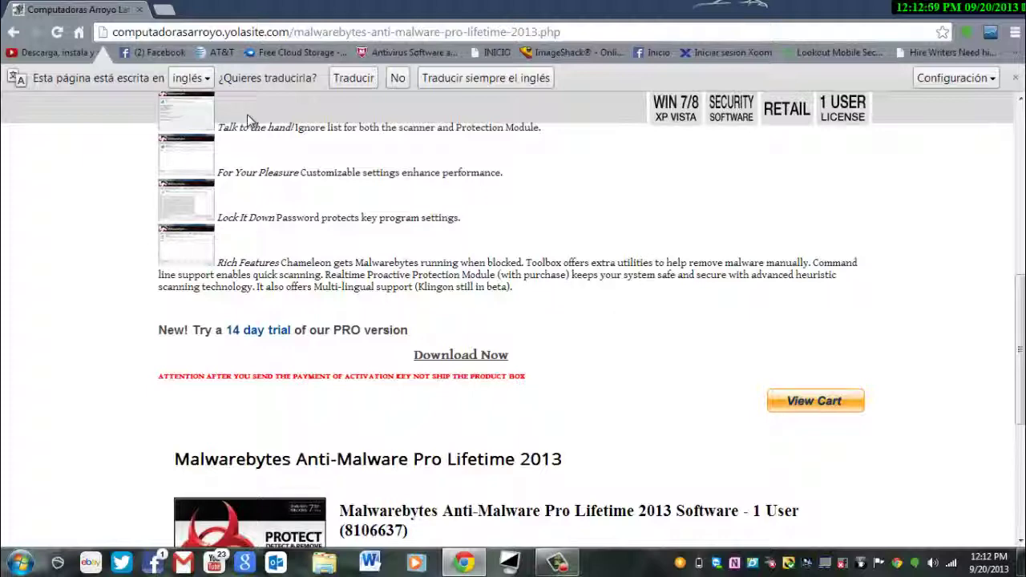
scroll(249, 119, "down", 3)
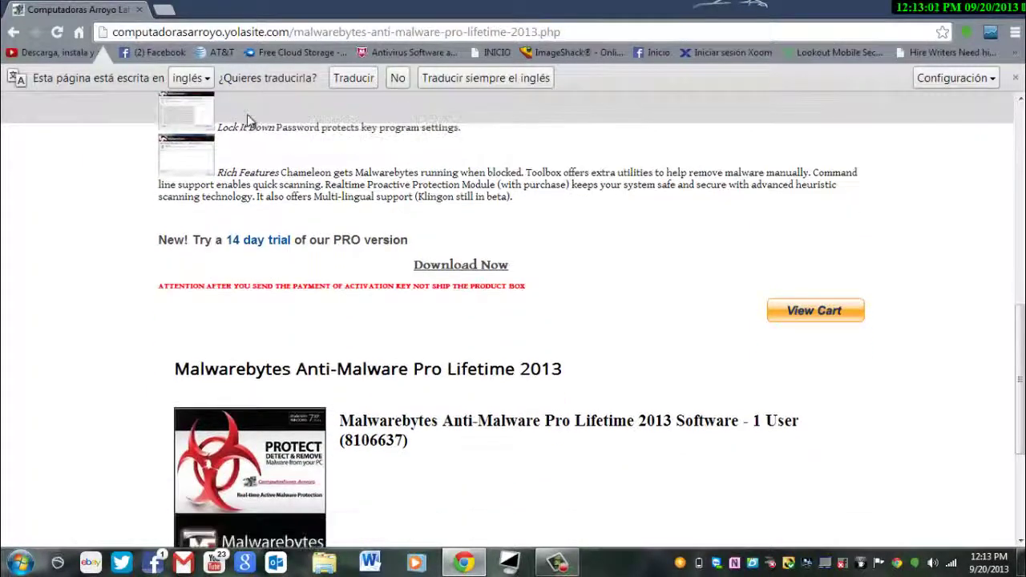
scroll(248, 119, "down", 2)
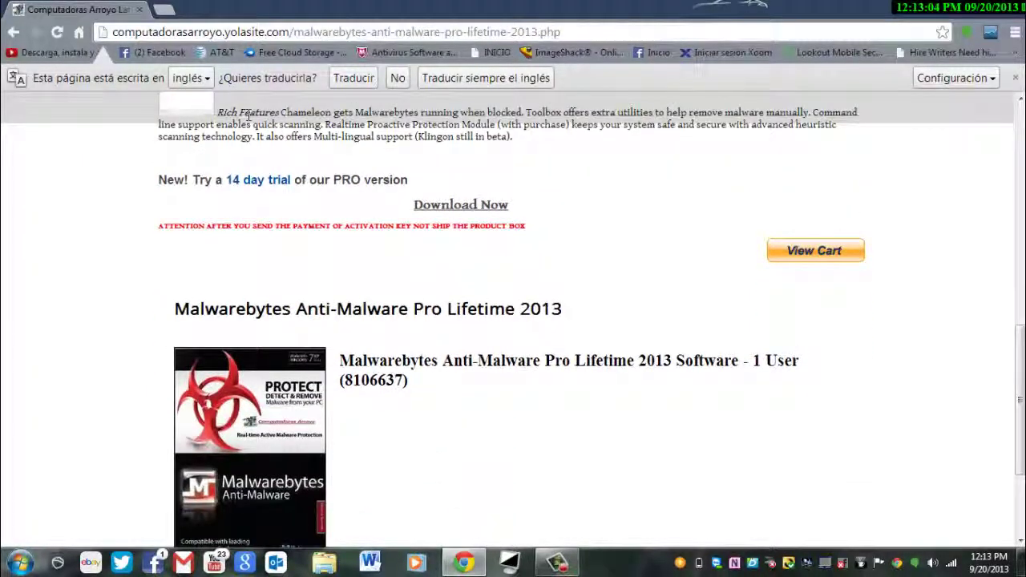
scroll(248, 117, "down", 4)
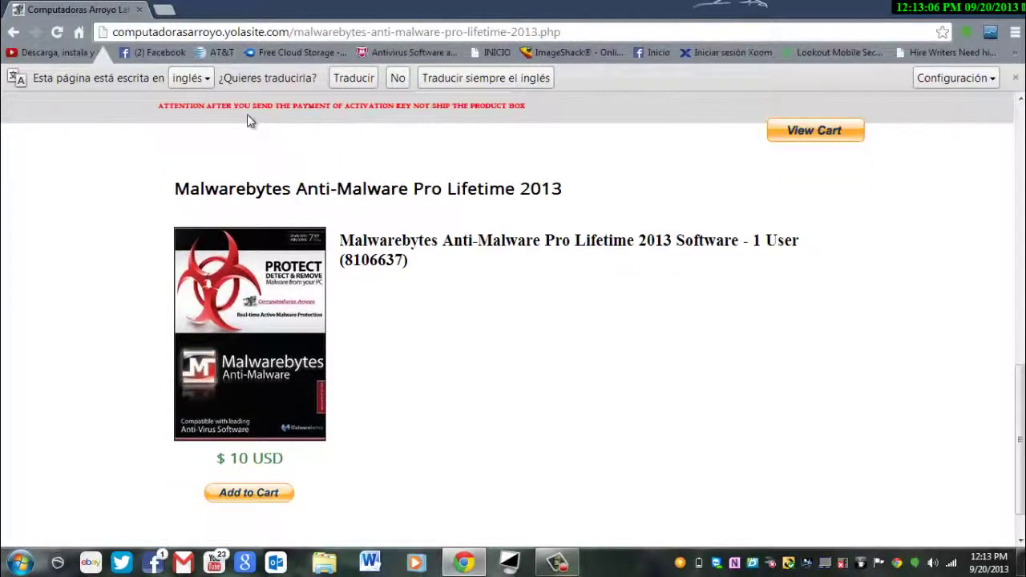
scroll(249, 119, "down", 1)
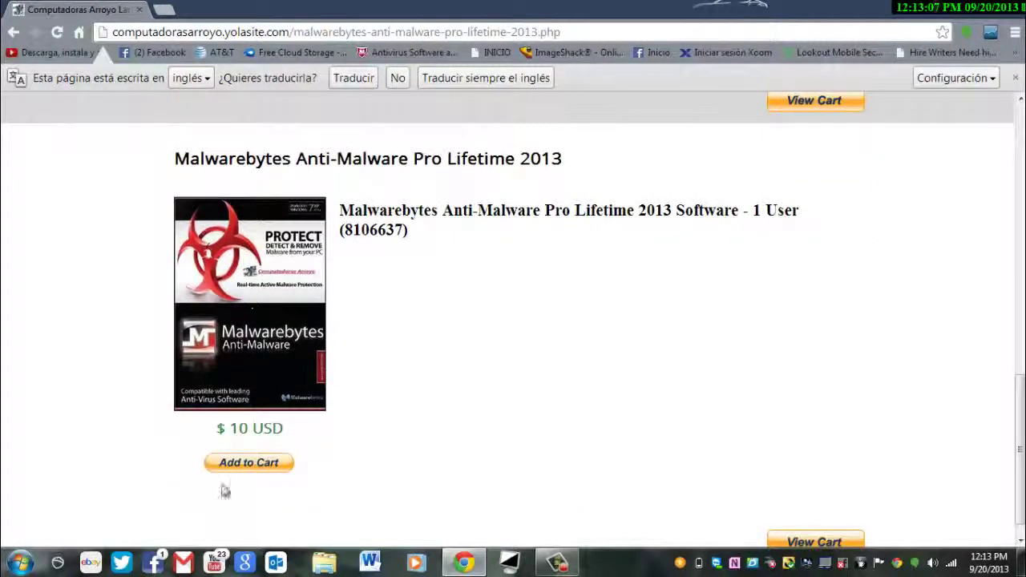
Step: Add Malwarebytes Anti-Malware Pro Lifetime 2013 to the shopping cart and update its quantity to 1
left_click(251, 463)
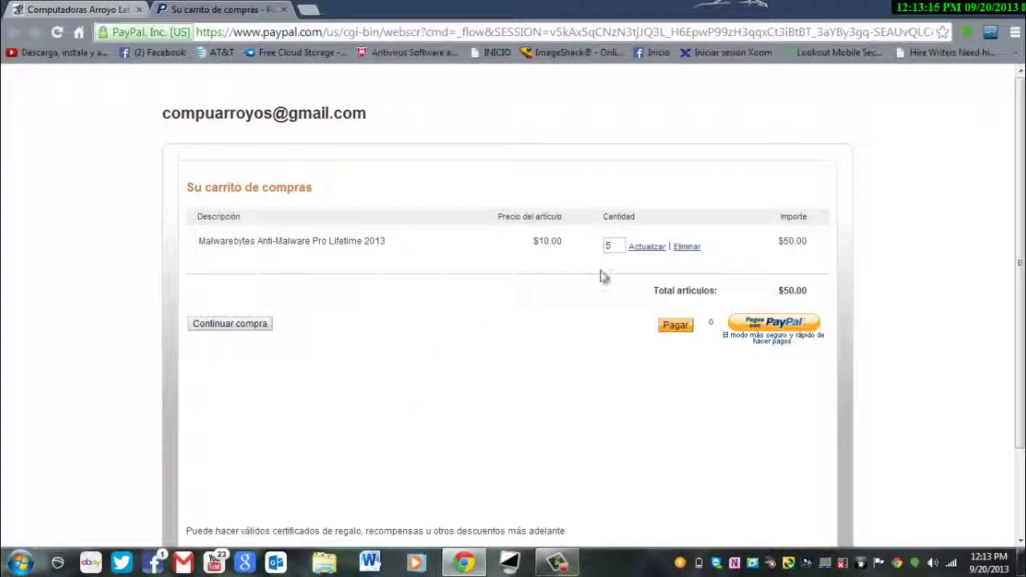
left_click_drag(622, 247, 523, 267)
type("5")
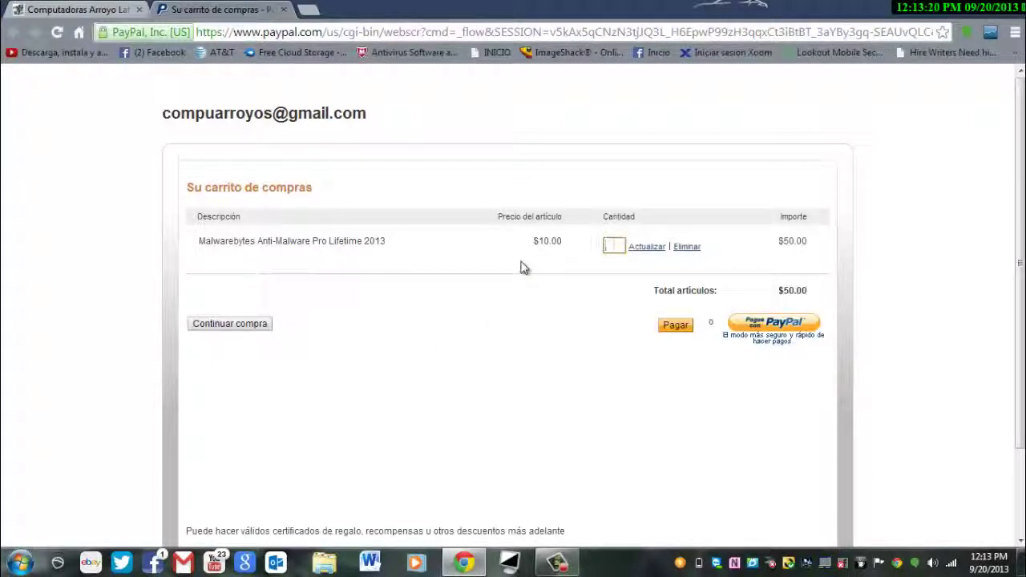
type("1")
left_click(653, 248)
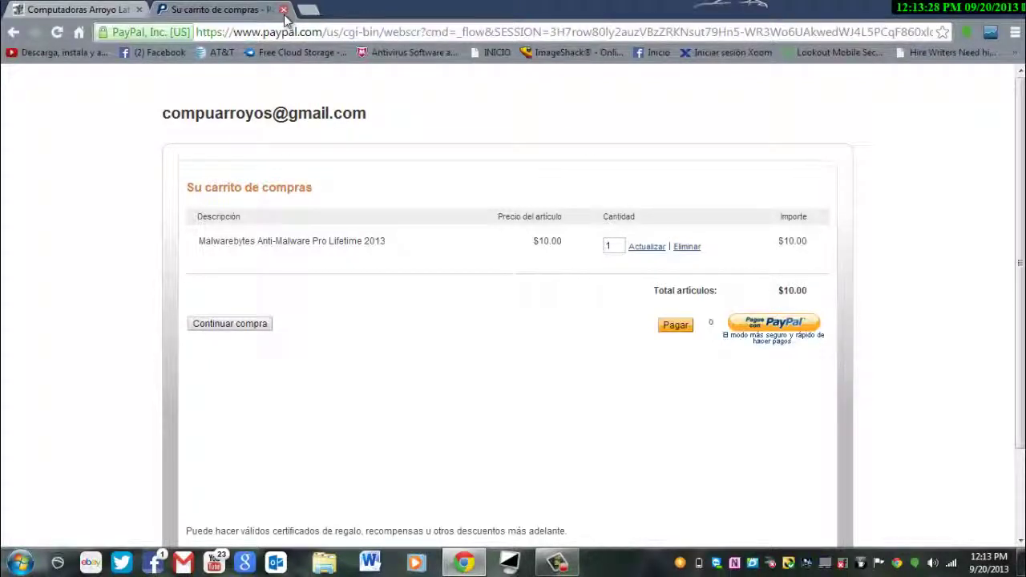
Step: Close the PayPal shopping cart and locate the Download Now link on the Malwarebytes page
left_click(284, 10)
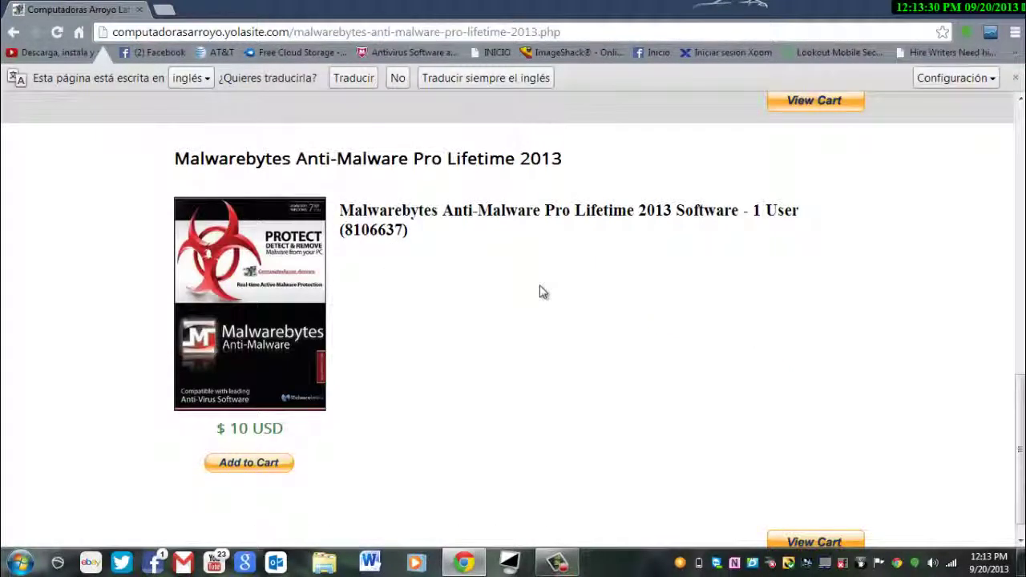
scroll(542, 292, "down", 1)
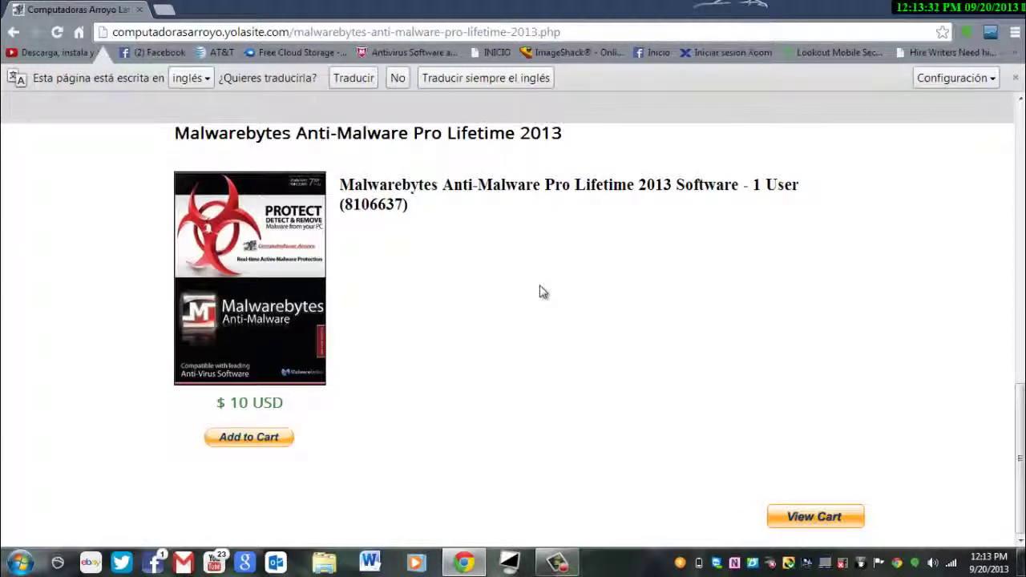
scroll(542, 291, "up", 3)
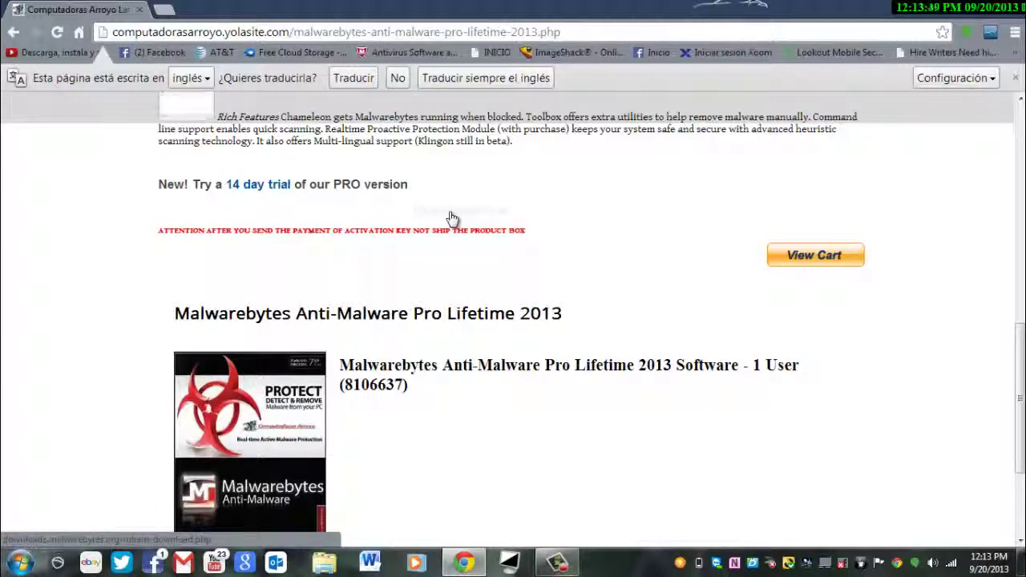
Step: Follow the Download Now link on the Malwarebytes page and download Malwarebytes Anti-Malware 1.75 from InfoSpyware
scroll(451, 218, "down", 3)
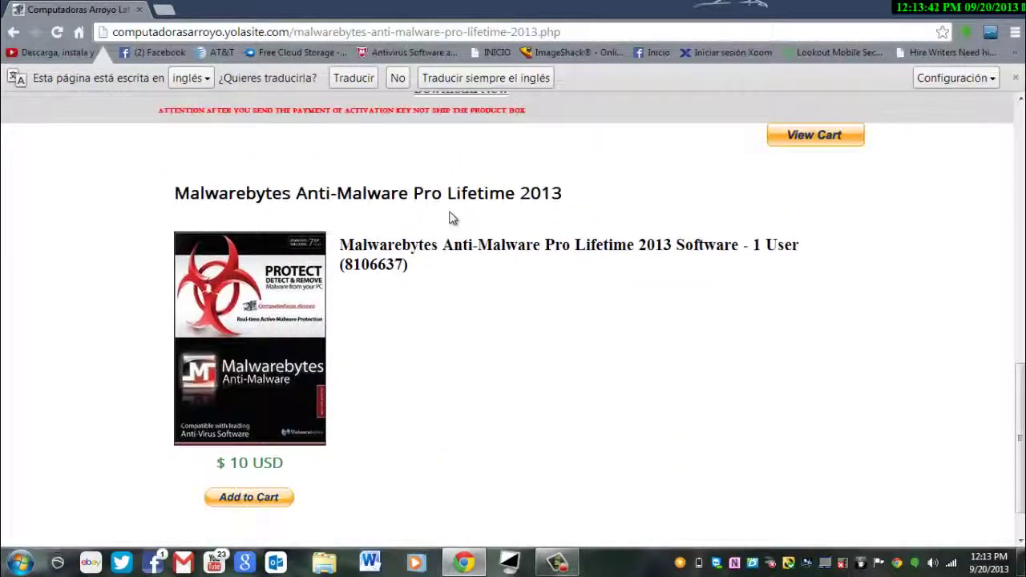
scroll(451, 218, "up", 3)
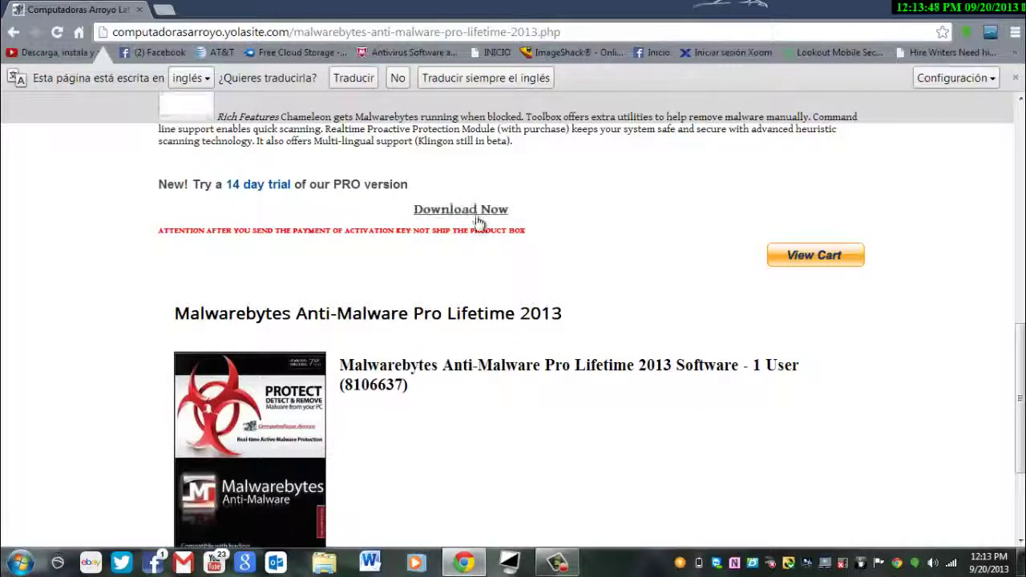
left_click(475, 220)
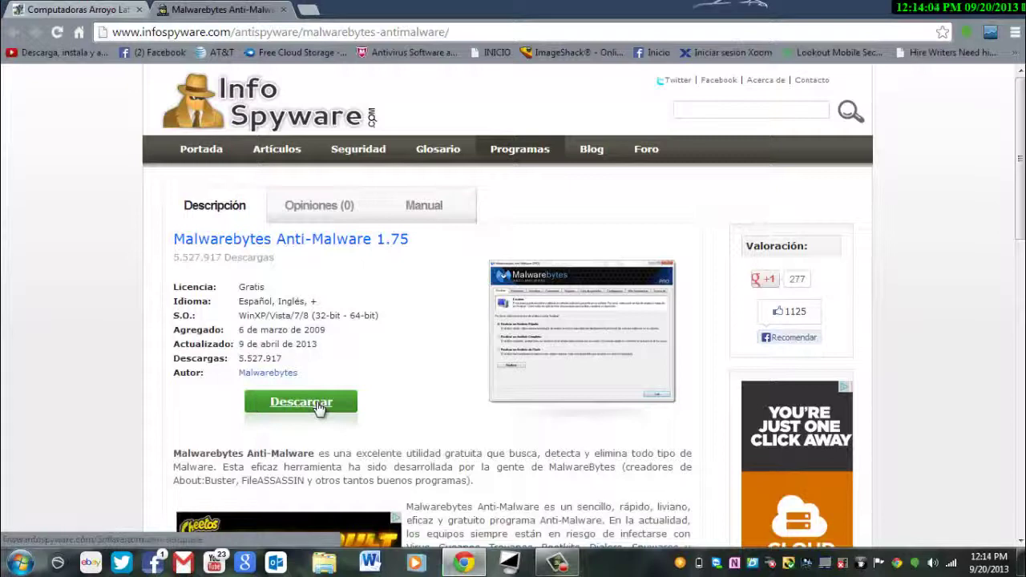
left_click(319, 408)
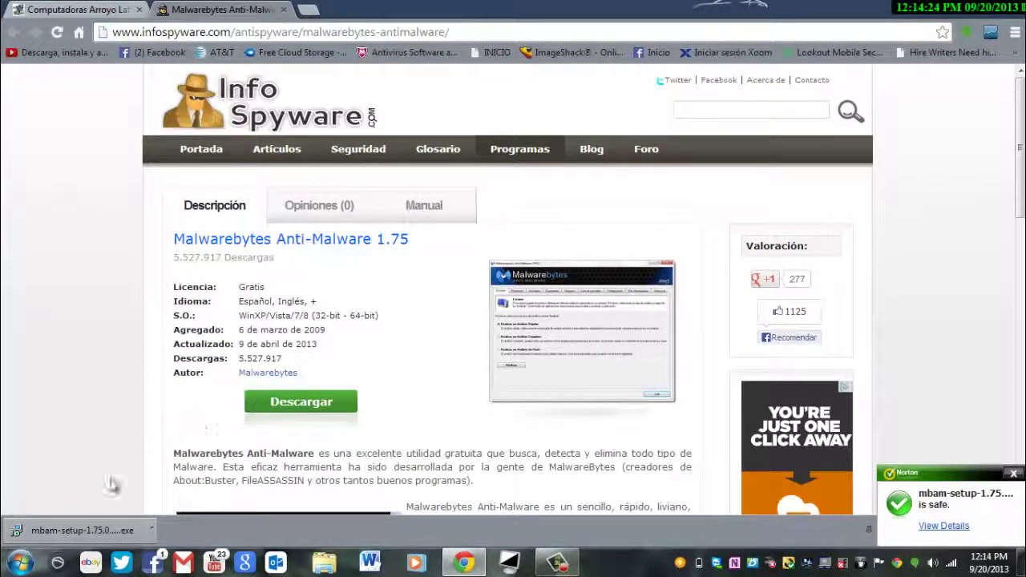
Step: Run the downloaded mbam-setup-1.75.0.1300.exe file and set the installation language to Español
left_click(84, 528)
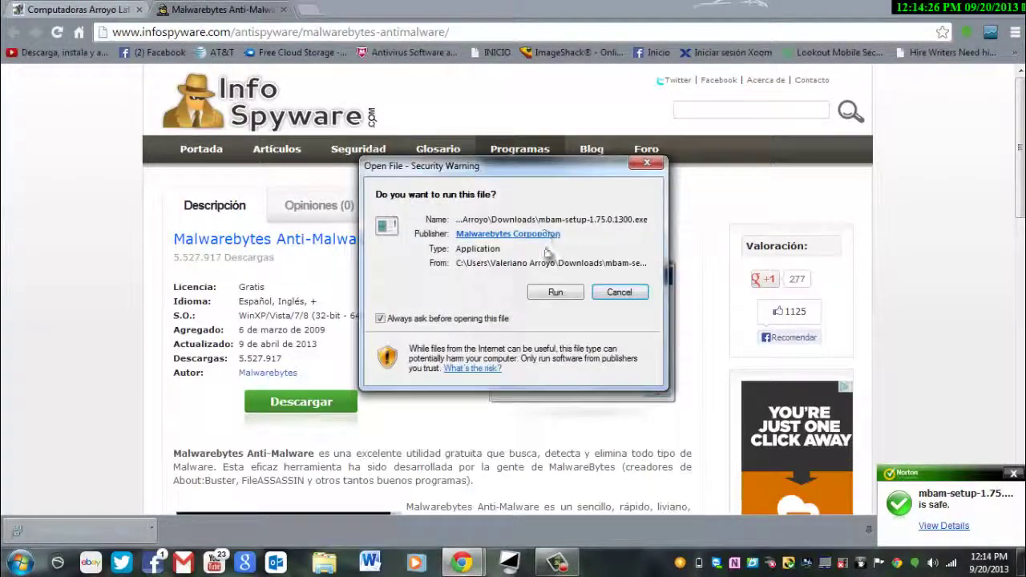
left_click(557, 294)
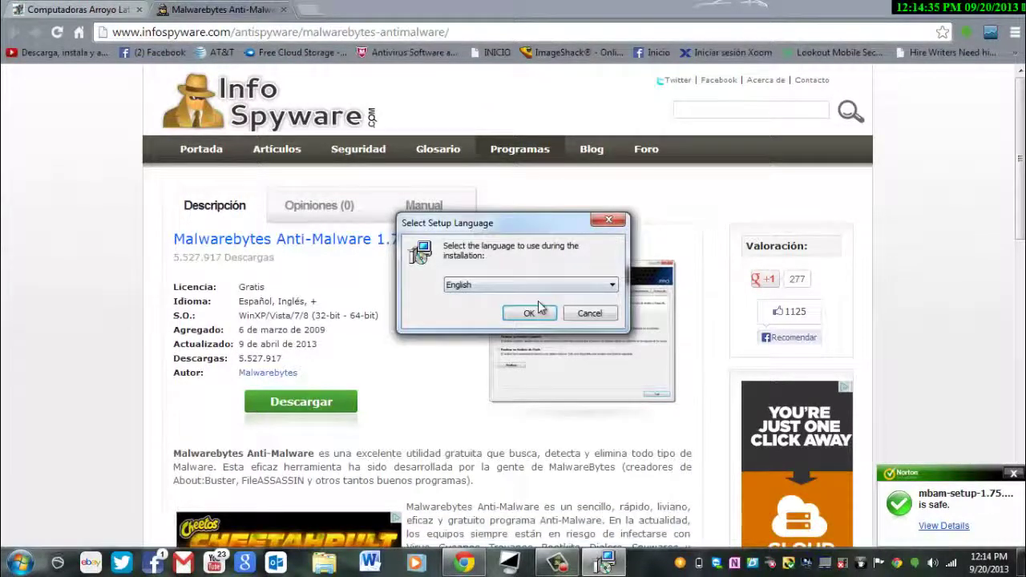
left_click(497, 285)
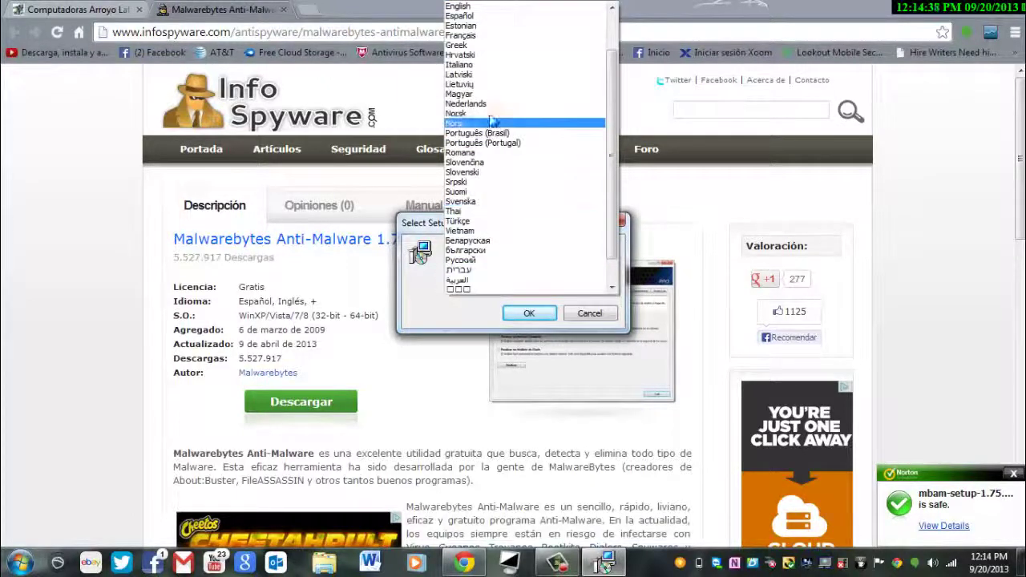
left_click(477, 17)
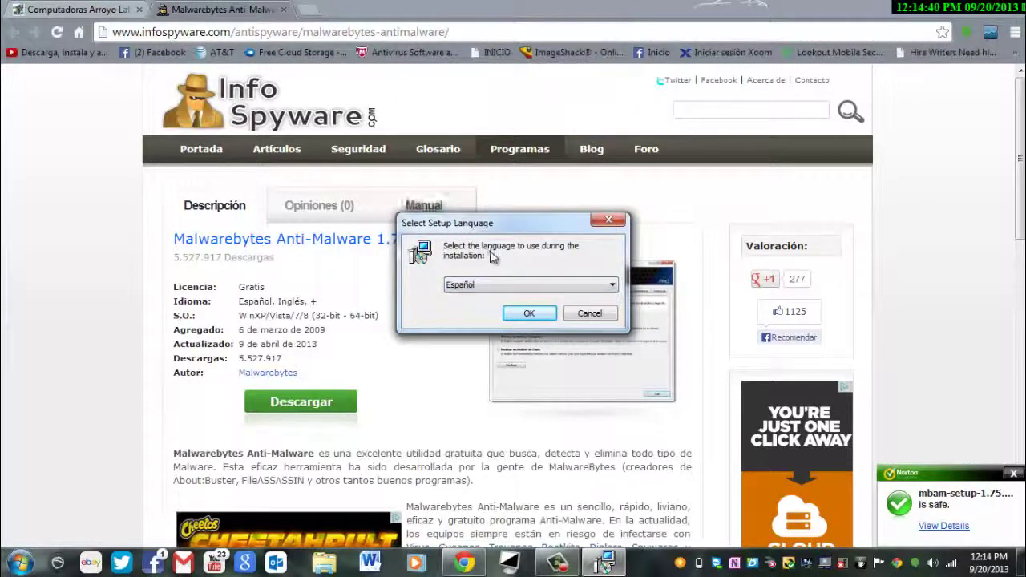
left_click(525, 314)
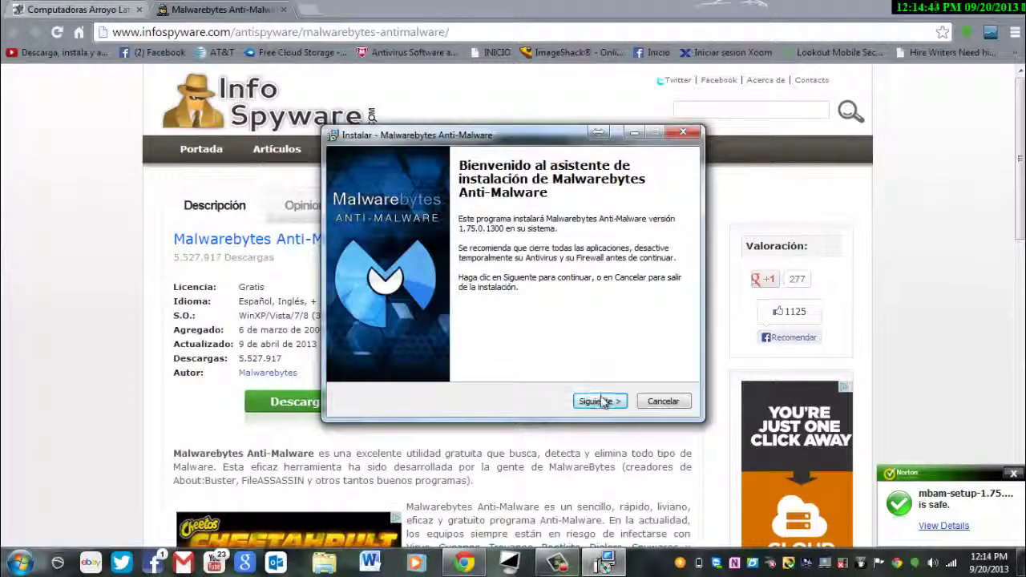
Step: Begin the Malwarebytes setup, accept the license agreement and continue past the release information
left_click(601, 401)
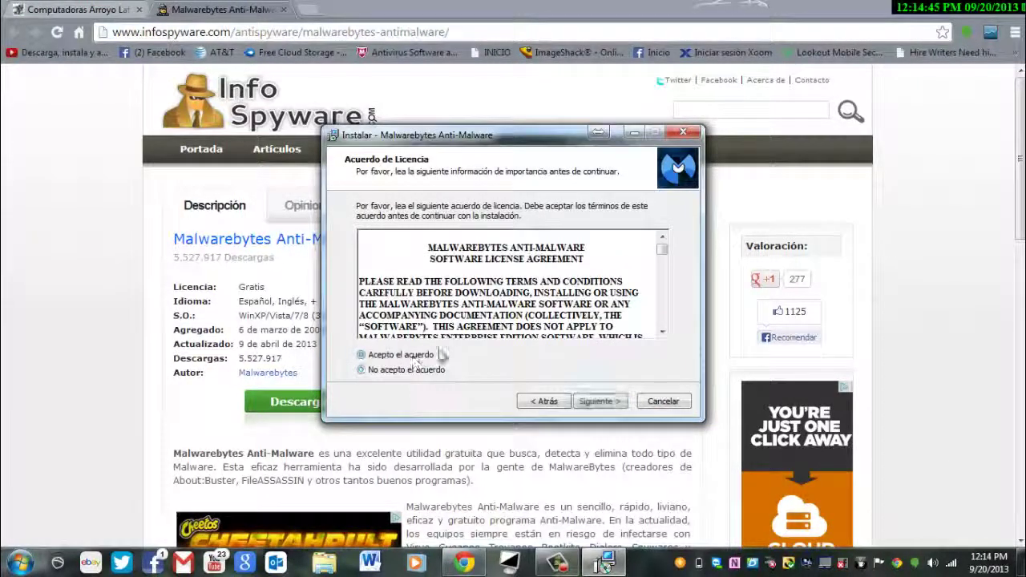
left_click(417, 355)
left_click(606, 401)
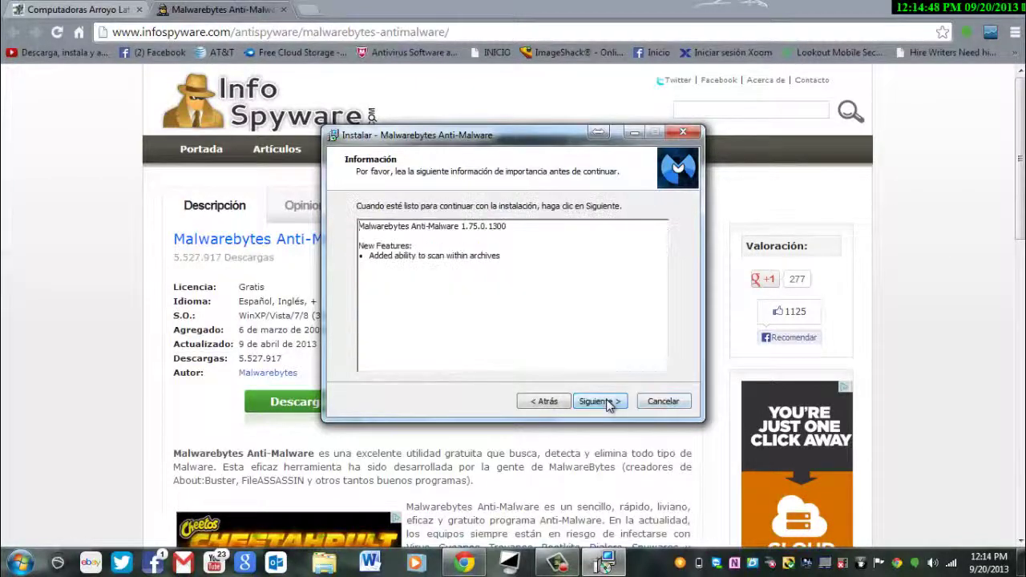
left_click(601, 401)
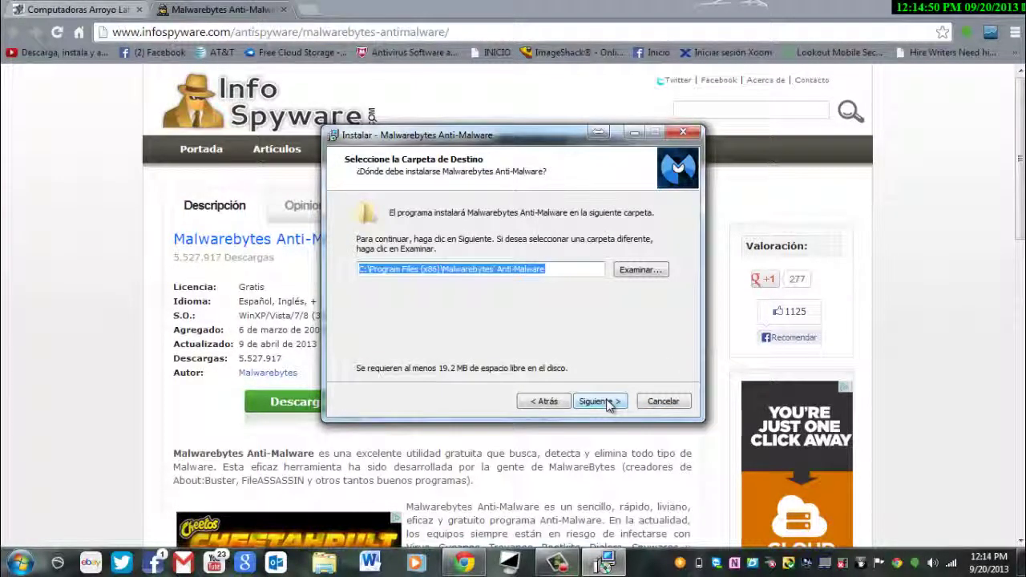
Step: Install Malwarebytes in the default folder with a desktop icon, finishing with the PRO trial, update and launch options enabled
left_click(607, 402)
left_click(606, 402)
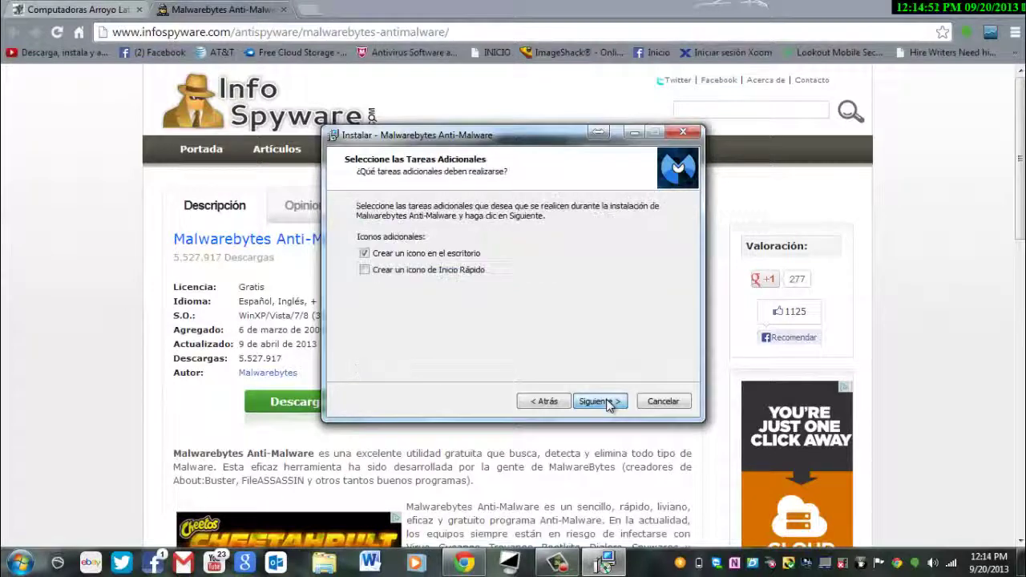
left_click(607, 401)
left_click(600, 400)
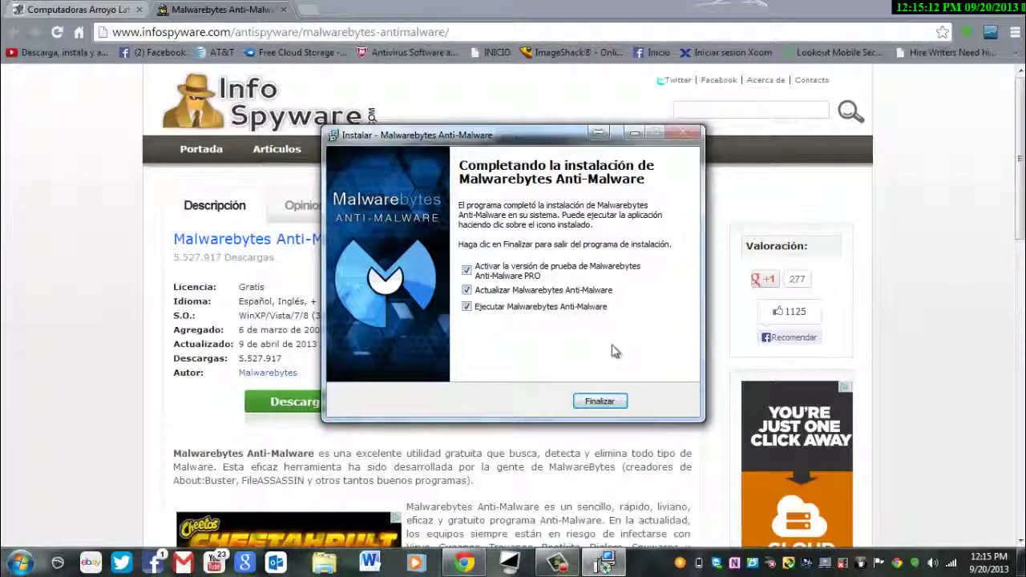
left_click(602, 401)
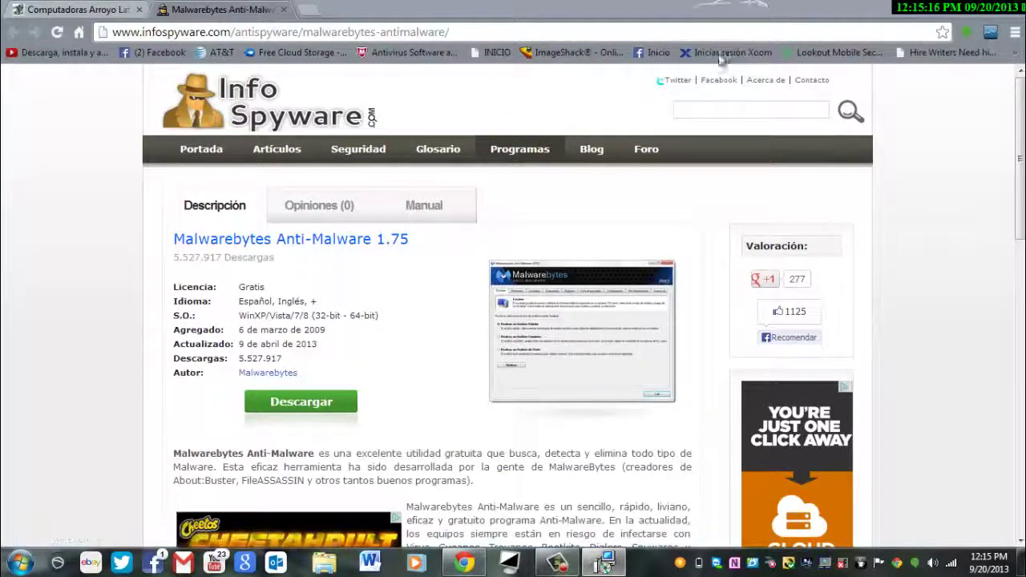
Step: Close the browser and update the Malwarebytes database from its outdated-database notification
left_click(282, 9)
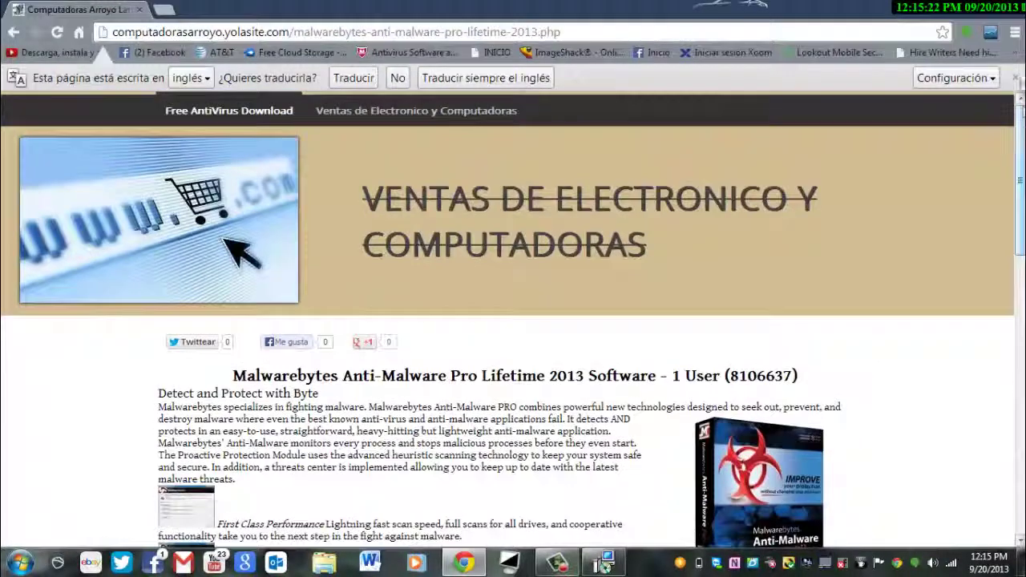
left_click(602, 563)
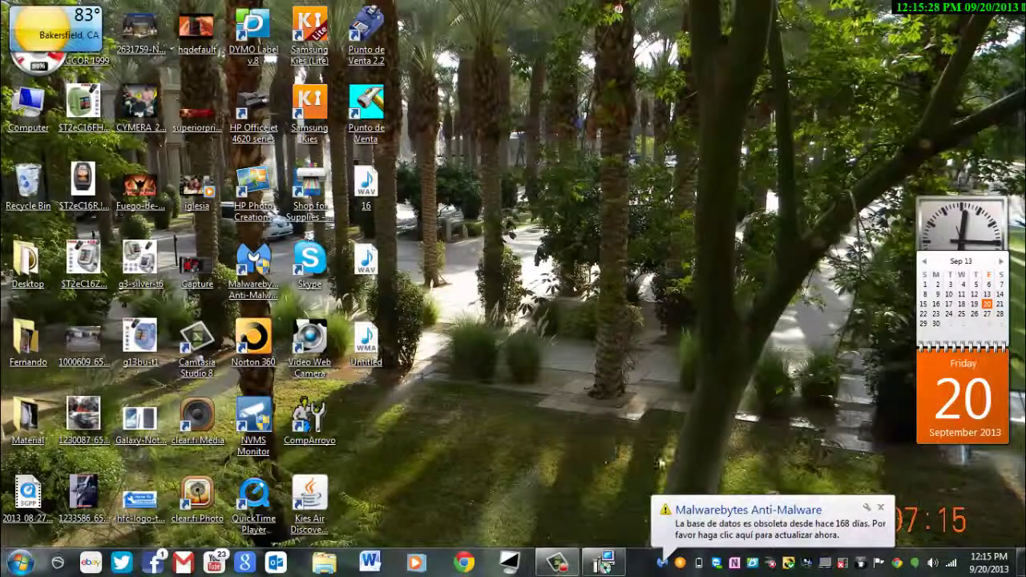
left_click(770, 529)
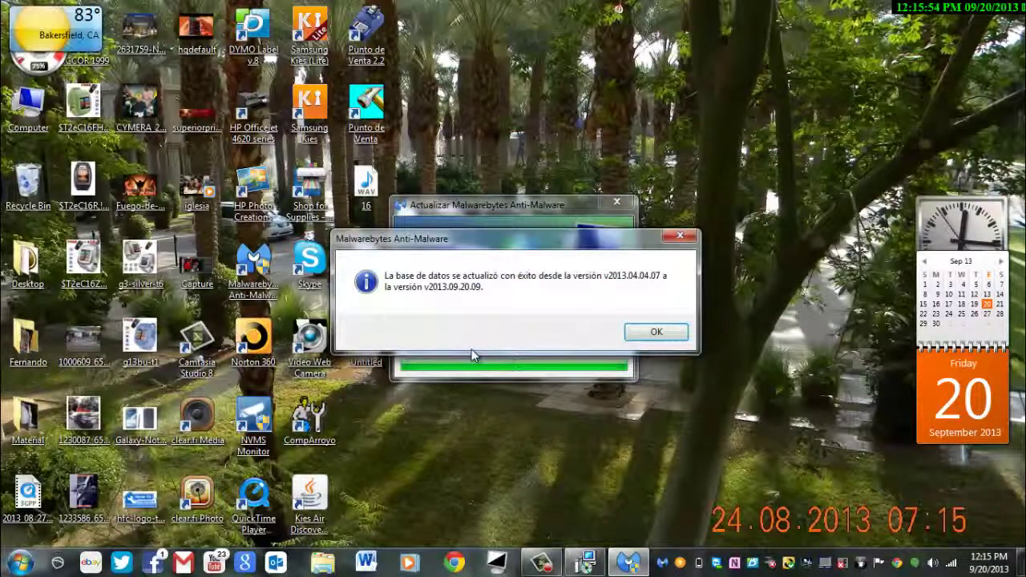
left_click(652, 332)
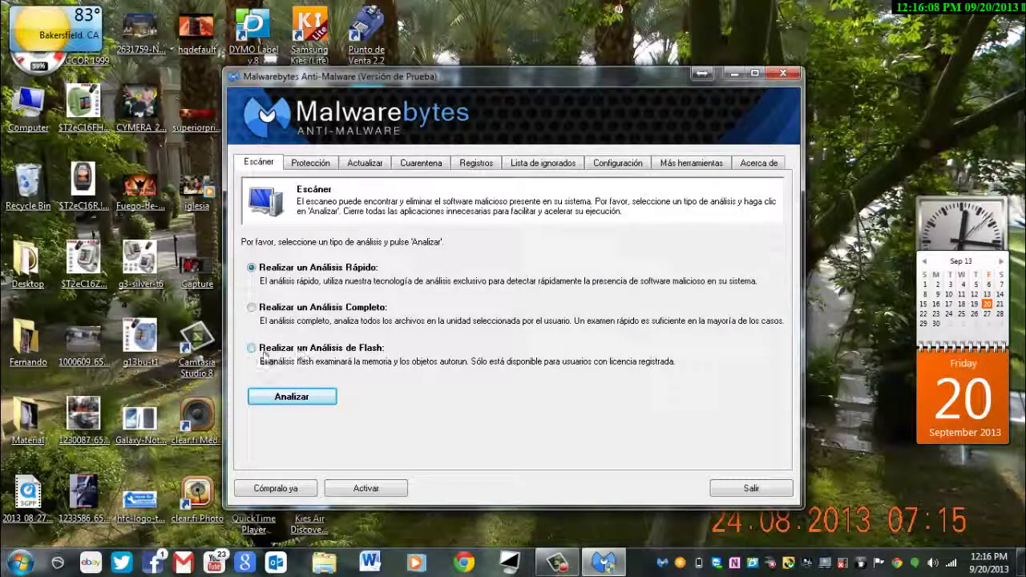
Step: Start a Flash analysis (Análisis de Flash) of the system in Malwarebytes
left_click(251, 348)
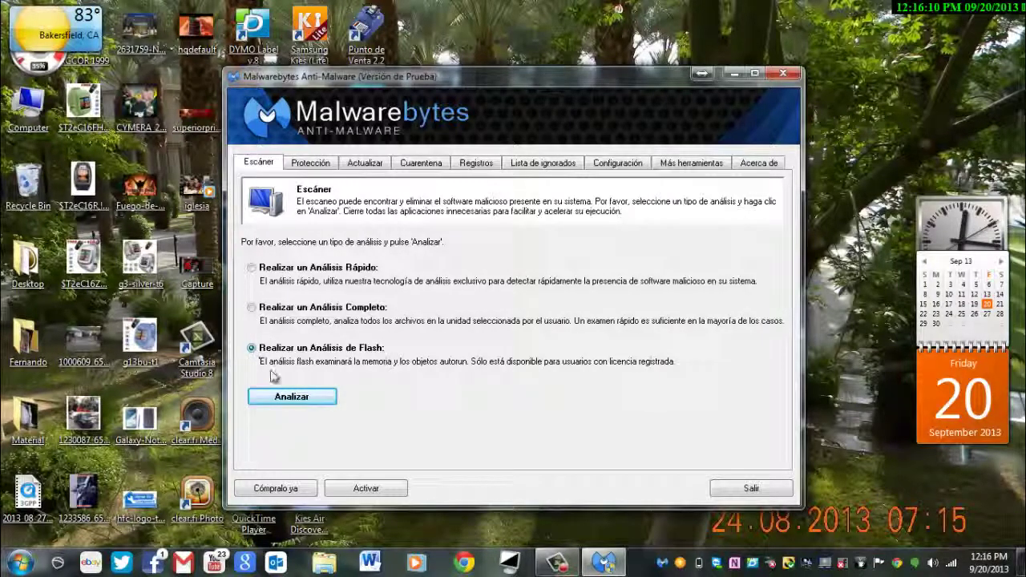
left_click(282, 398)
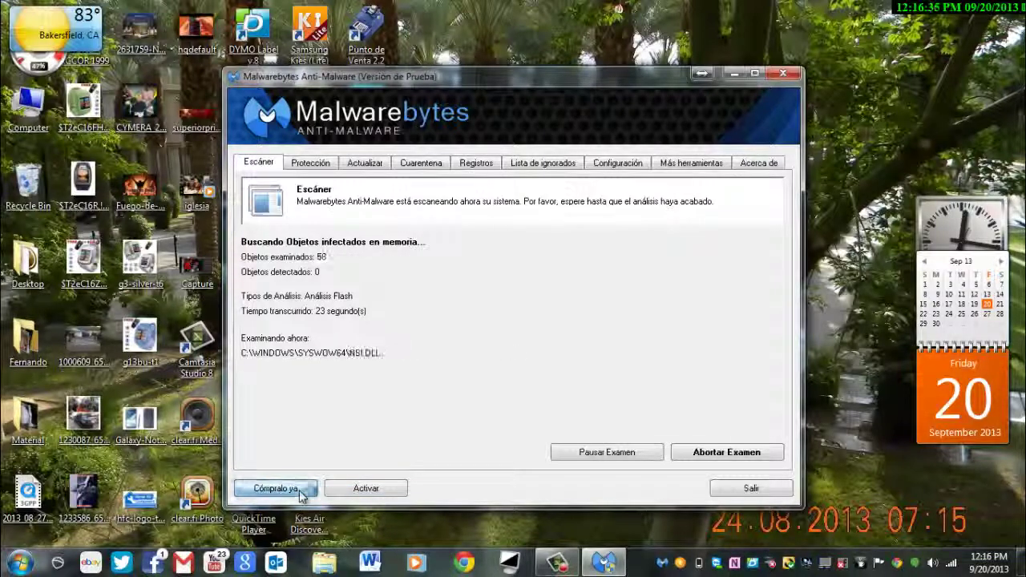
Step: Inspect the Malwarebytes Anti-Malware PRO purchase cart in the online store and the product activation form with its ID and key fields
left_click(276, 488)
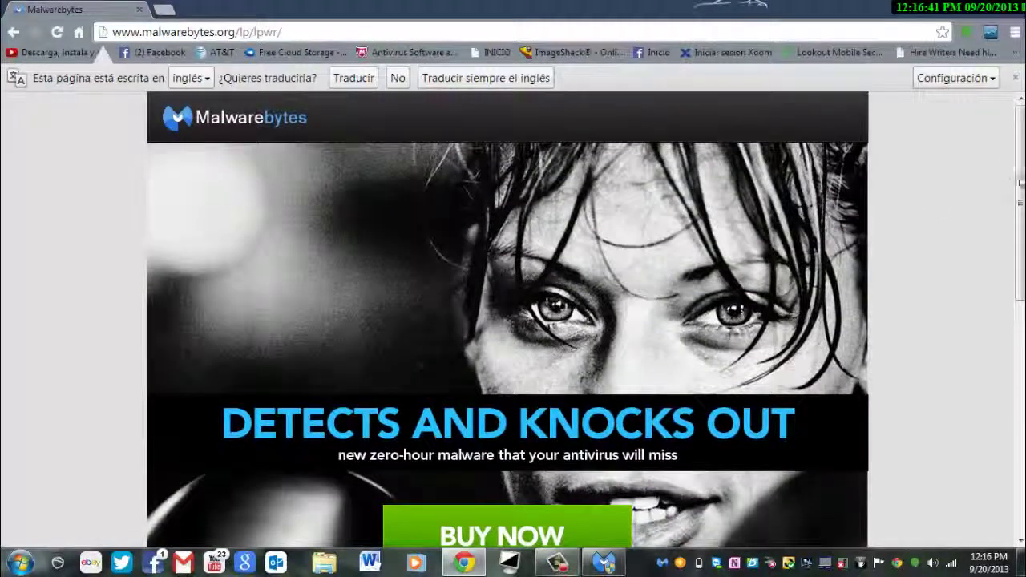
left_click_drag(1020, 183, 1020, 279)
left_click(479, 337)
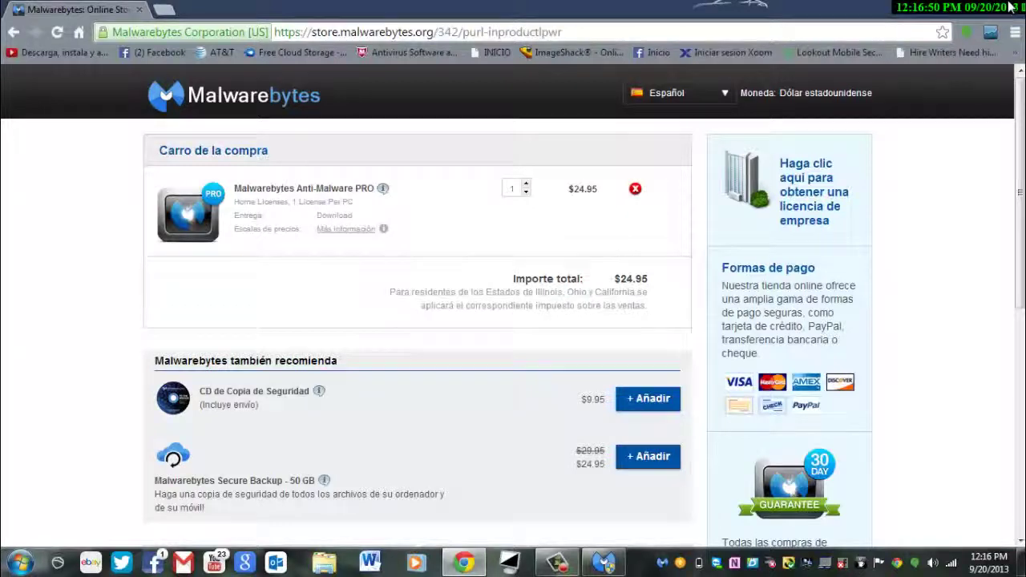
left_click(1012, 6)
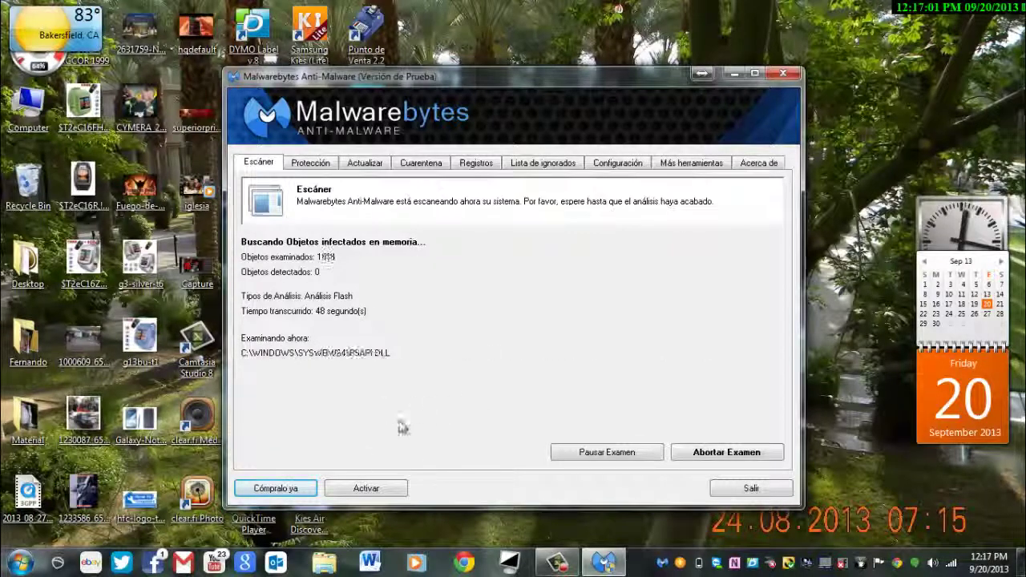
left_click(396, 487)
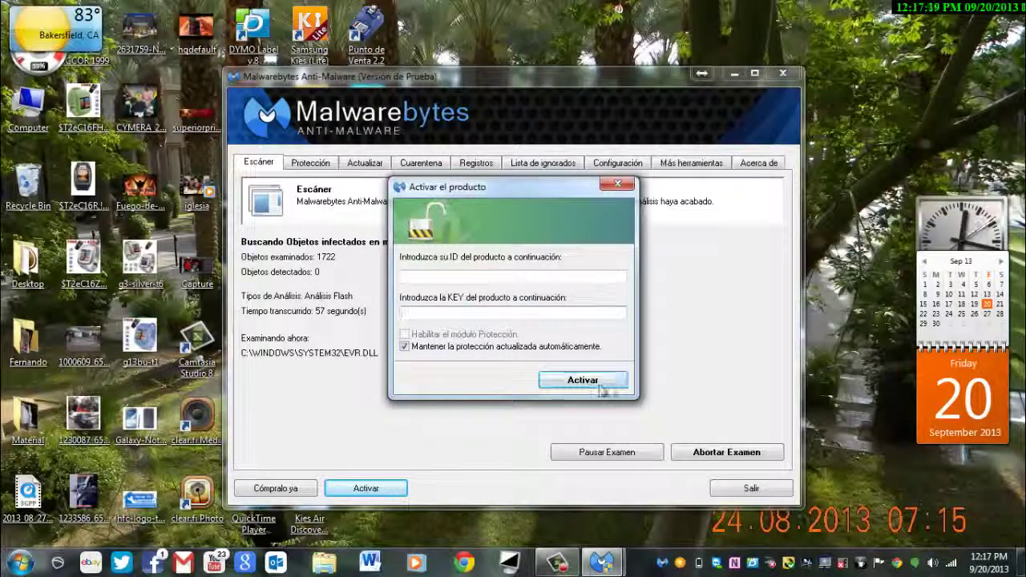
left_click(618, 187)
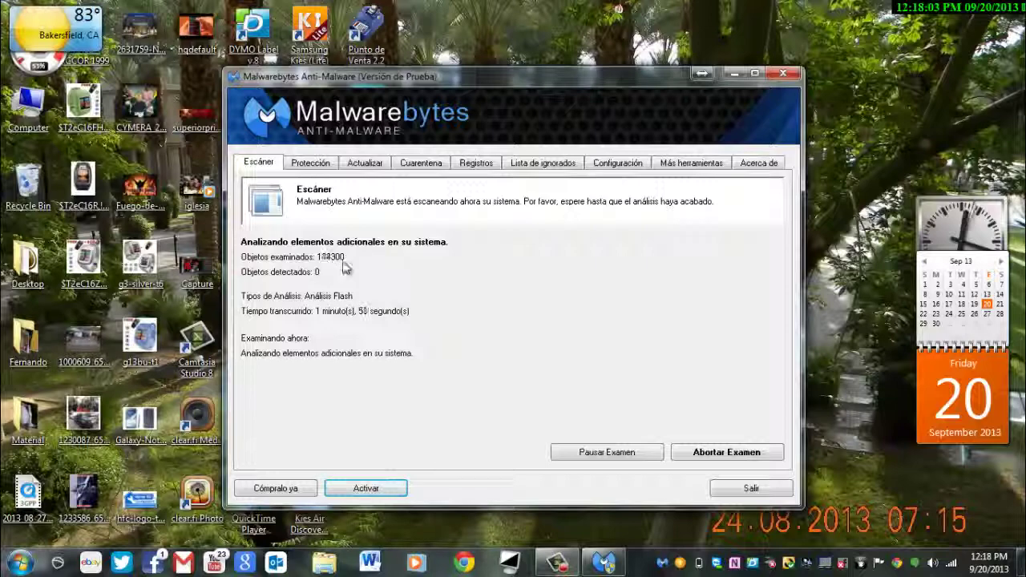
Step: Review the Flash analysis log in Notepad from start to end and close it
left_click(618, 327)
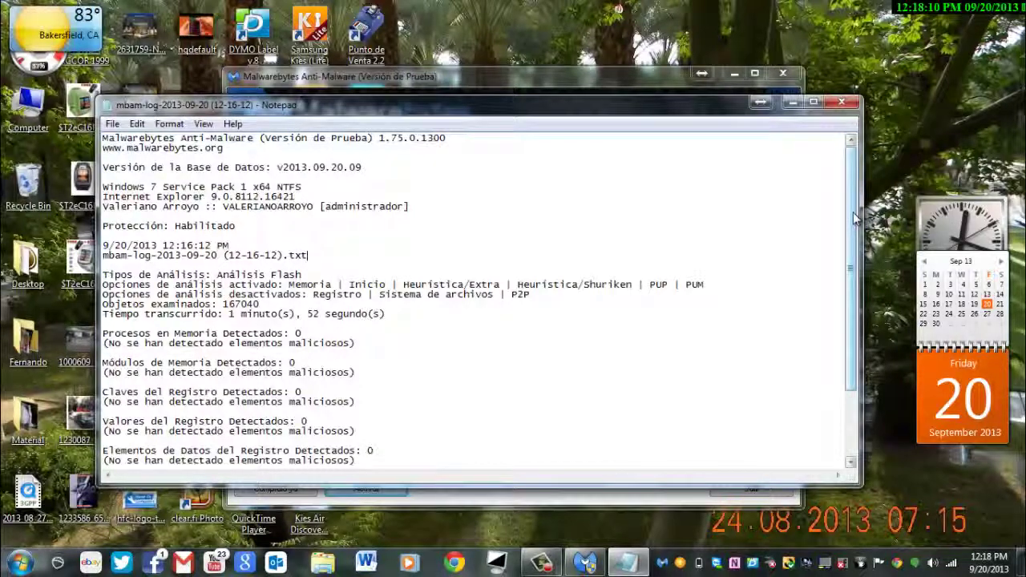
scroll(846, 270, "down", 2)
scroll(845, 270, "down", 1)
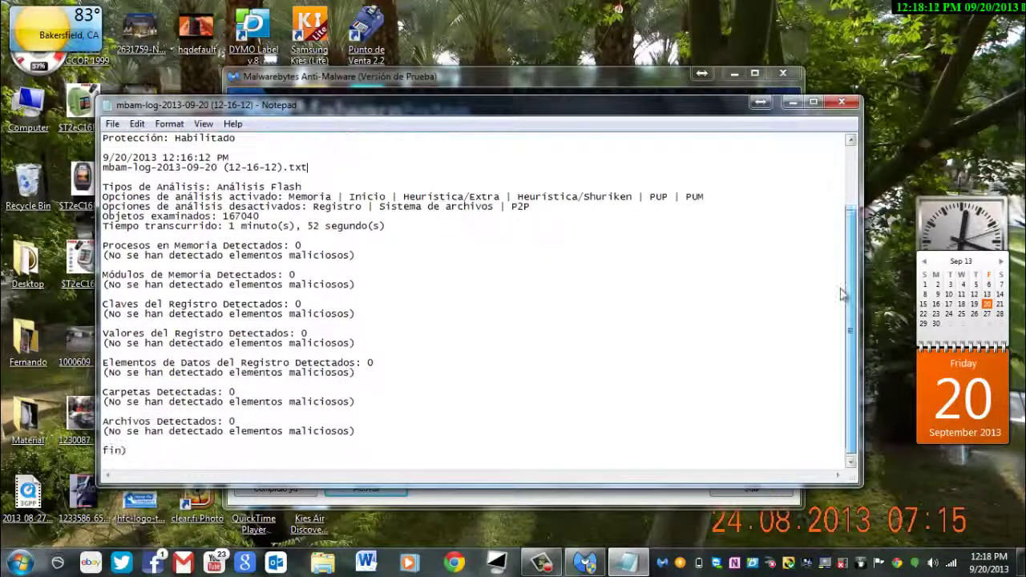
scroll(851, 210, "up", 3)
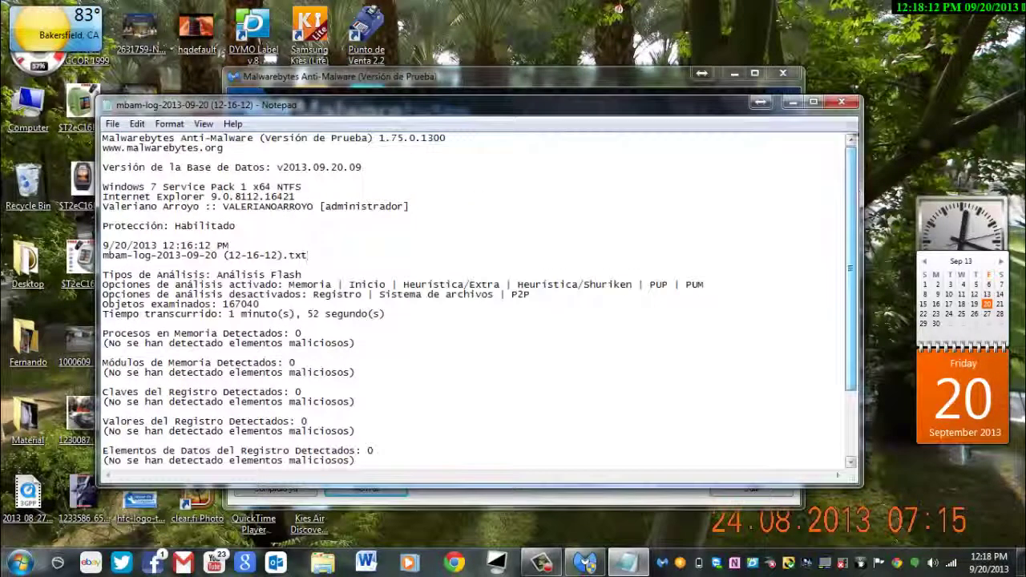
left_click(841, 102)
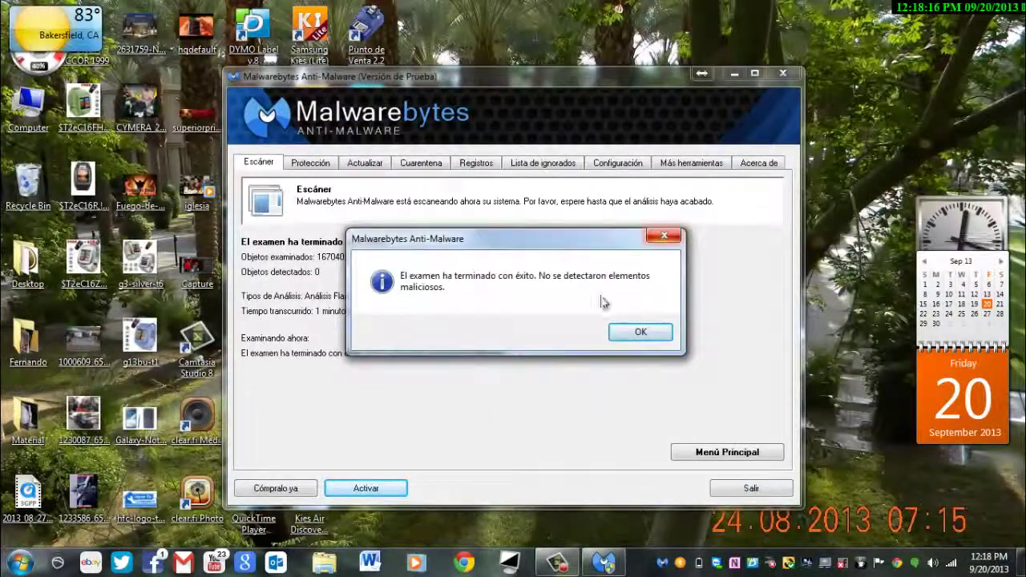
Step: Dismiss the scan completion message and exit Malwarebytes Anti-Malware
left_click(634, 329)
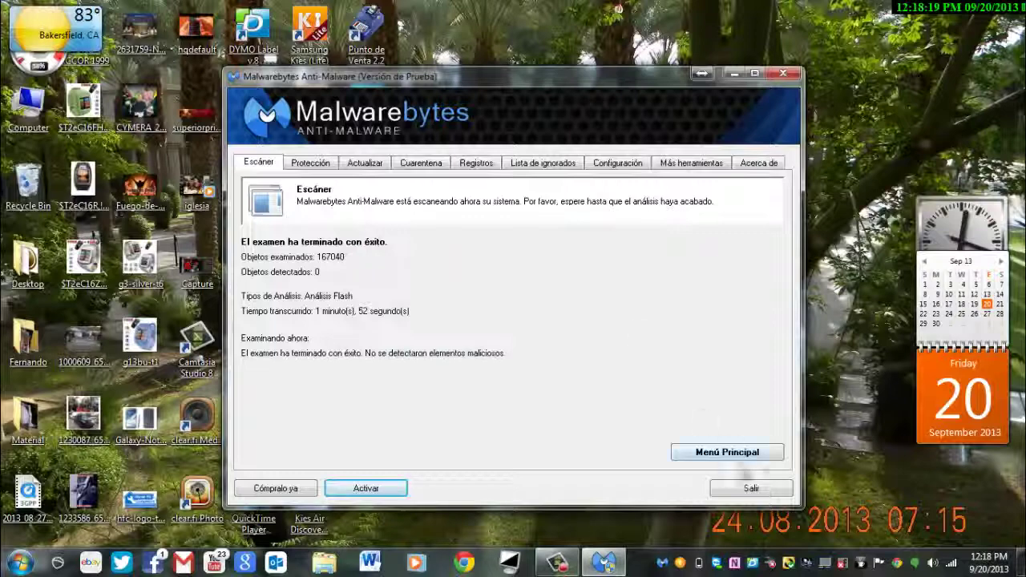
left_click(742, 487)
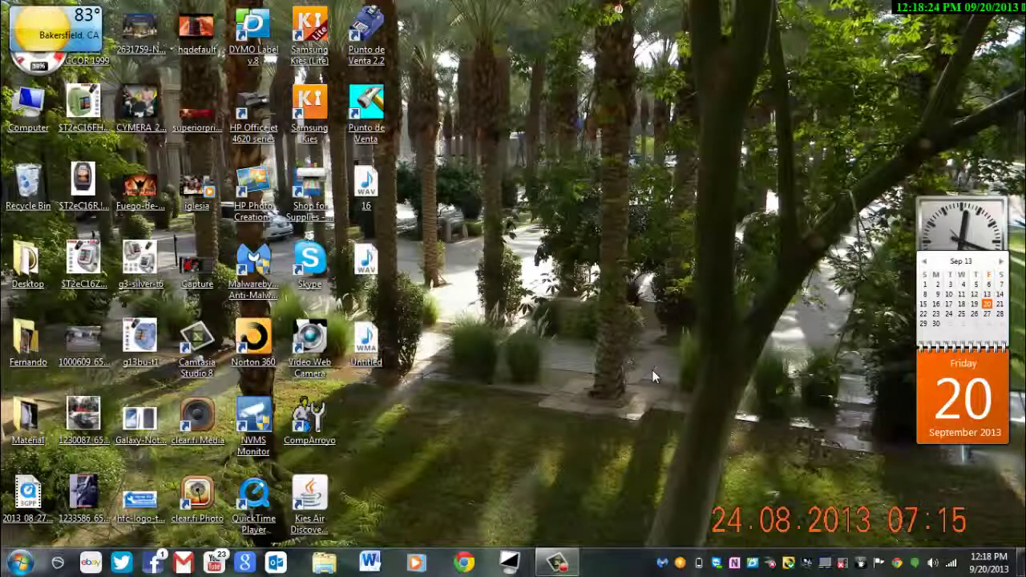
left_click(558, 563)
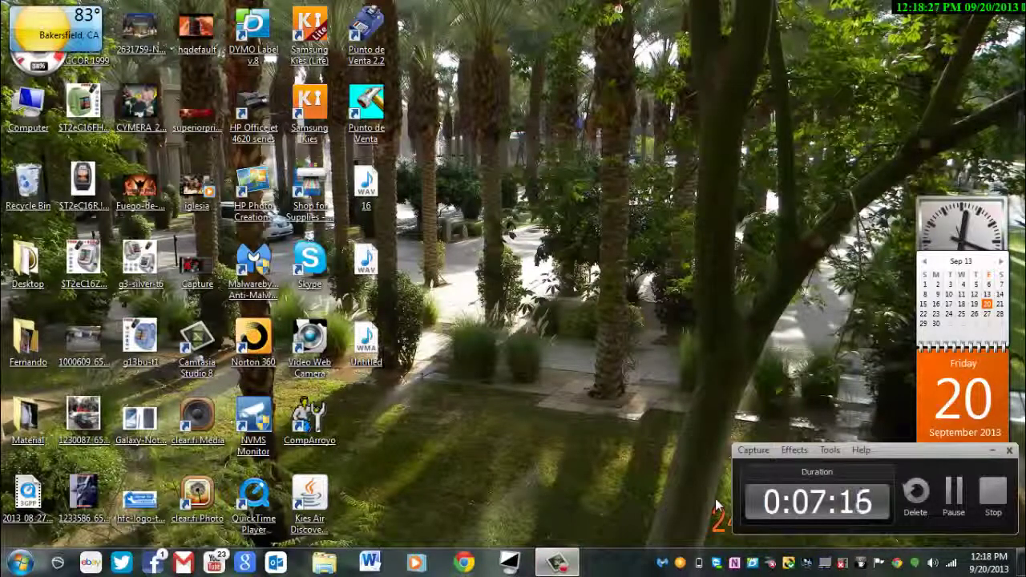